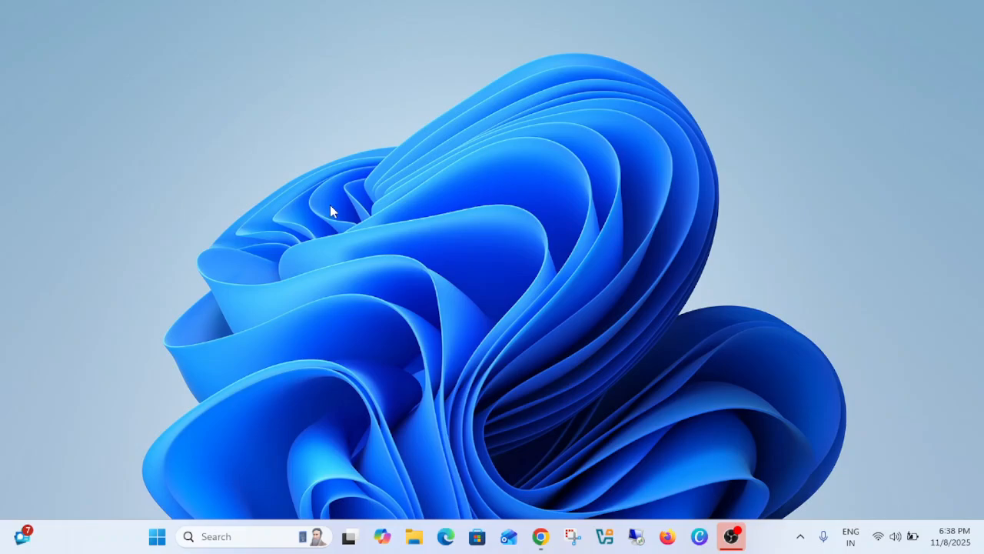
left_click(801, 537)
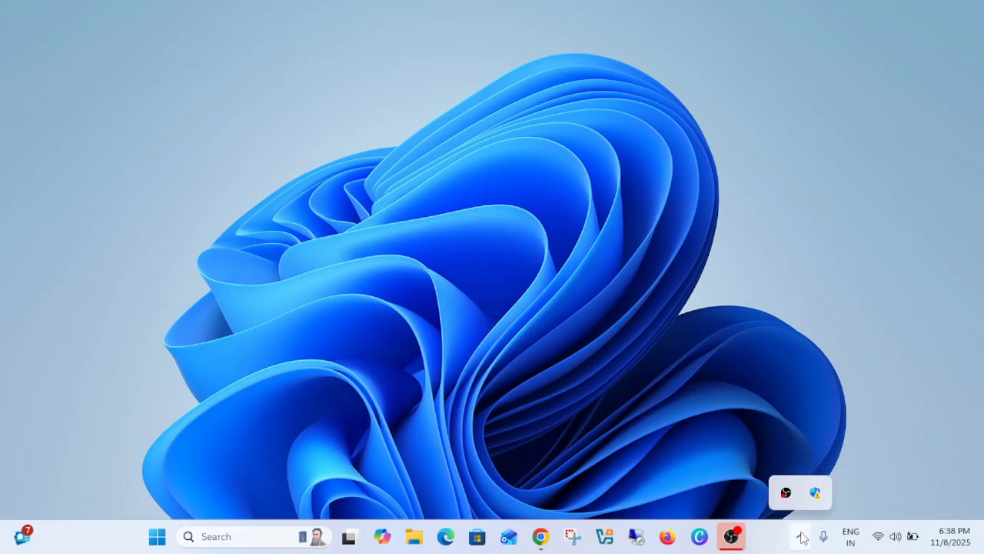
left_click(627, 356)
- Search Windows for Control Panel and open it
left_click(232, 536)
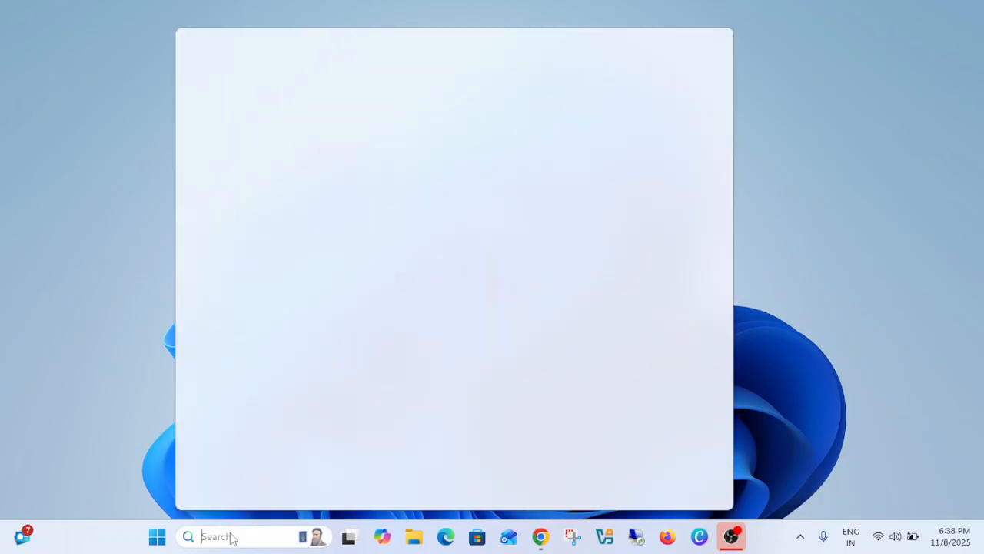
type("con")
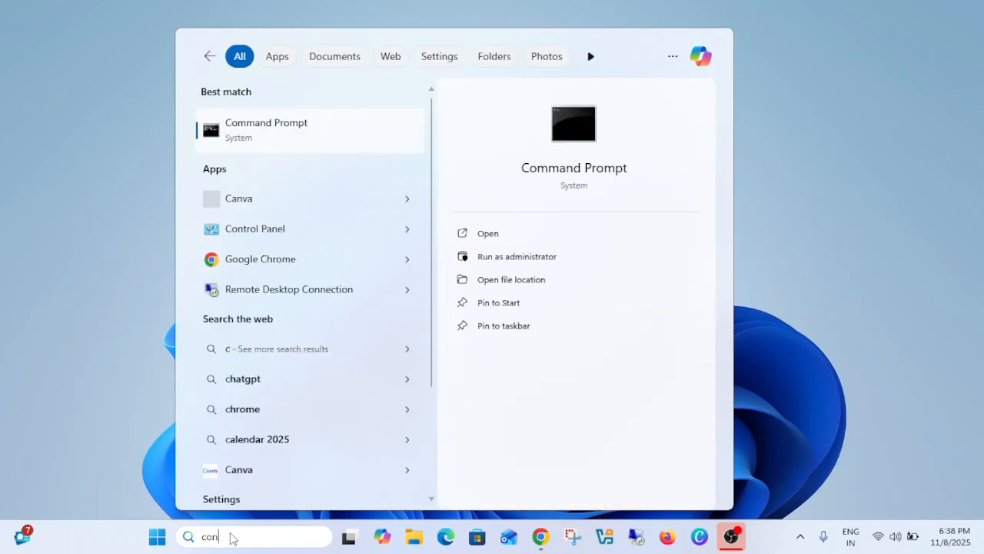
type("trol")
key("Return")
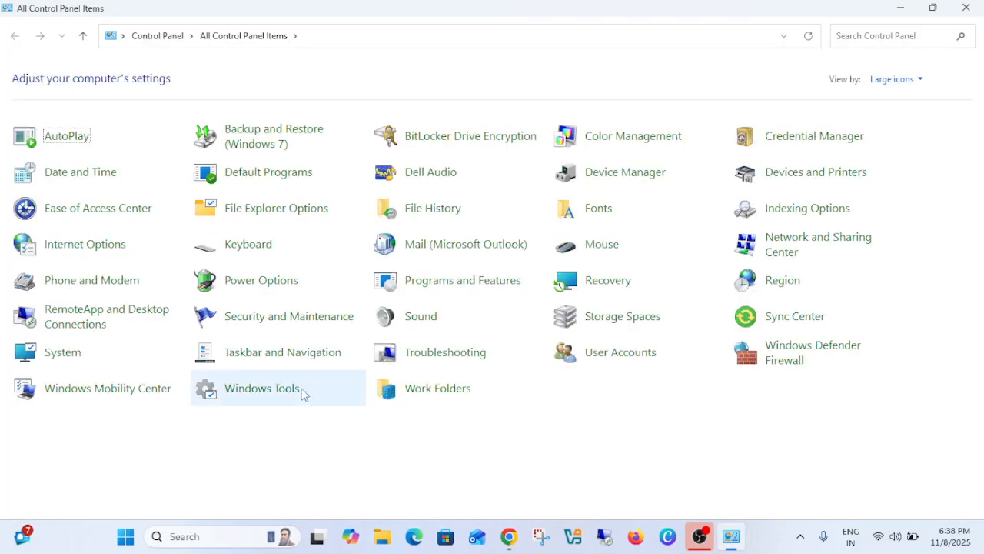
- Switch the Control Panel view to Category and back to Large icons
left_click(891, 80)
left_click(896, 97)
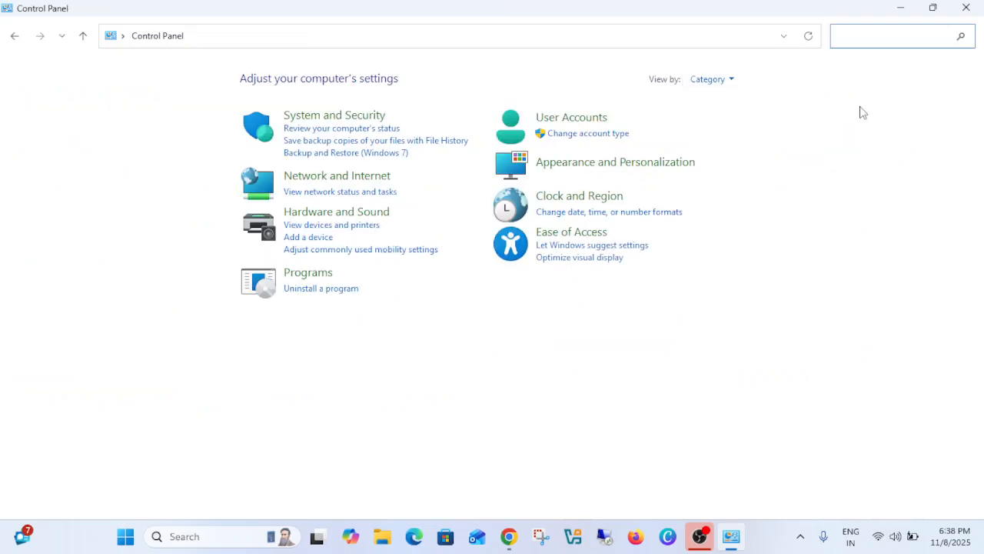
left_click(713, 83)
left_click(750, 122)
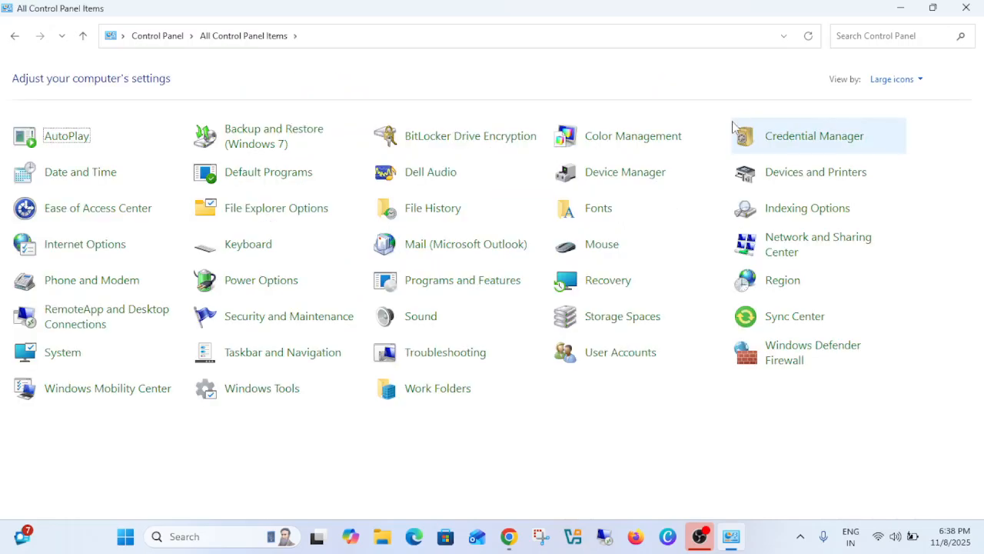
- Open the Sound settings and move the dialog to the middle of the screen
left_click(418, 323)
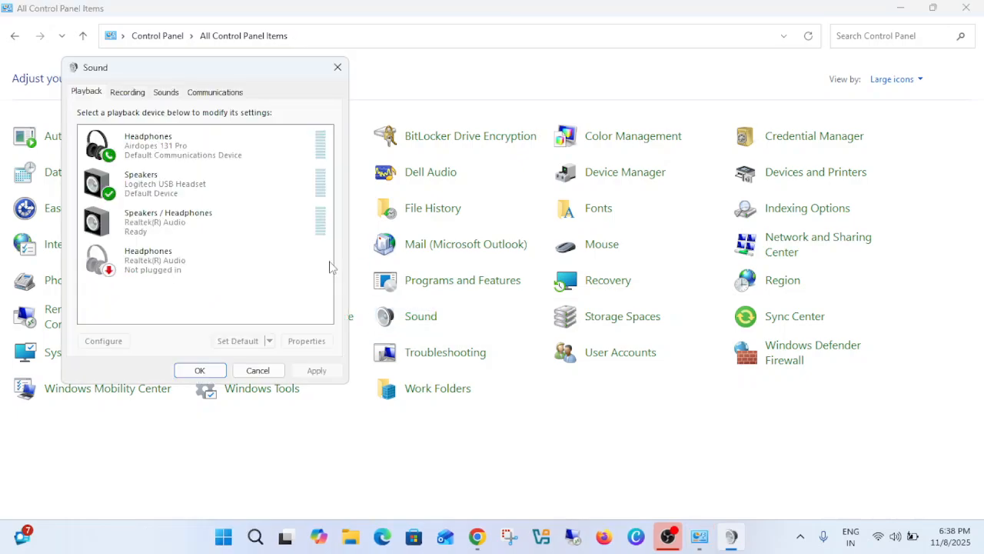
left_click_drag(247, 69, 530, 105)
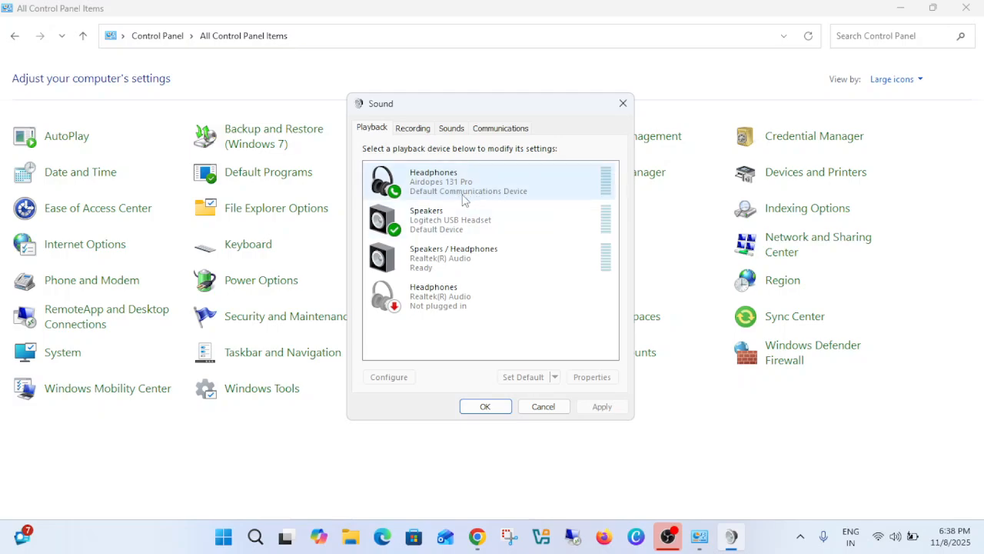
- Examine the playback and recording device lists and the options offered for the Airdopes 131 Pro and Realtek(R) Audio devices
left_click(440, 192)
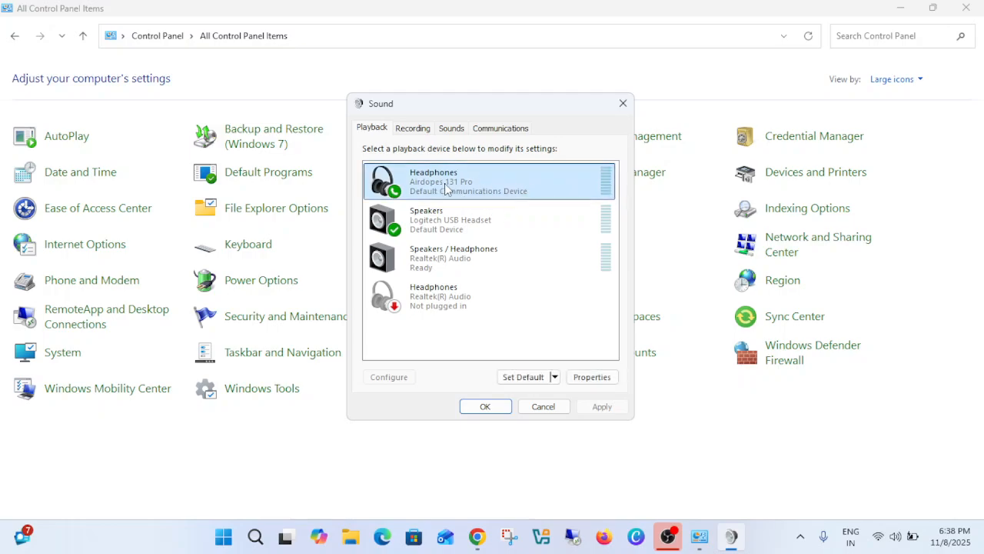
left_click(434, 229)
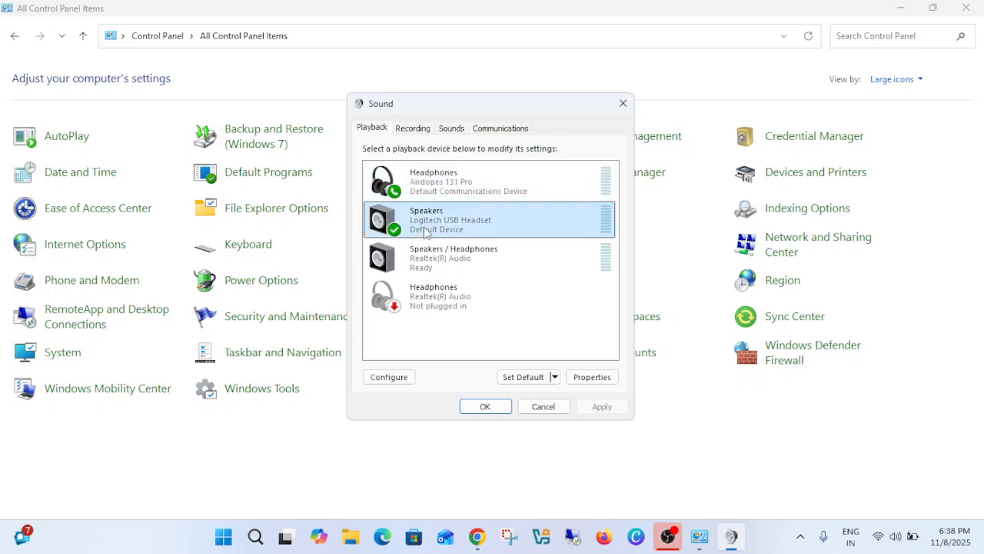
left_click(441, 189)
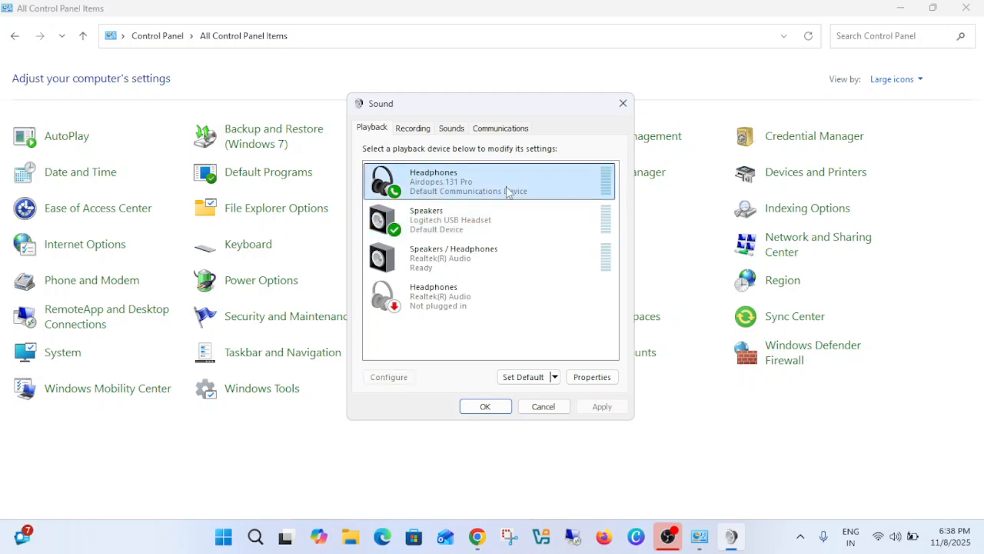
right_click(436, 183)
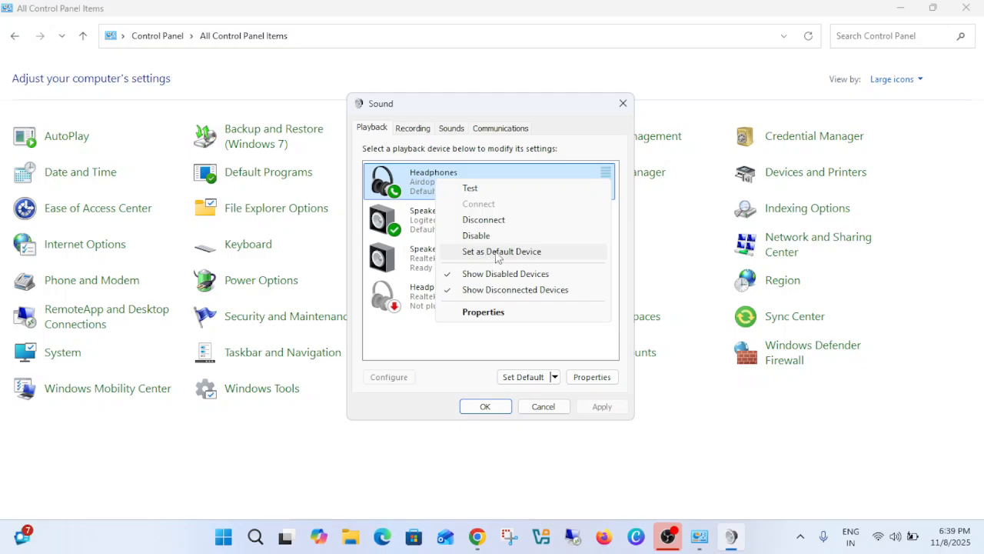
left_click(410, 133)
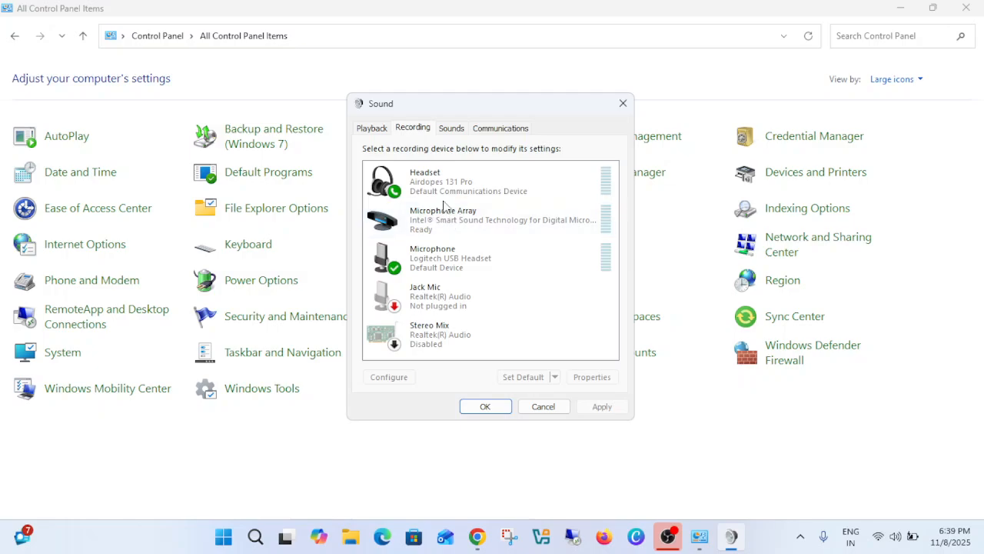
right_click(441, 188)
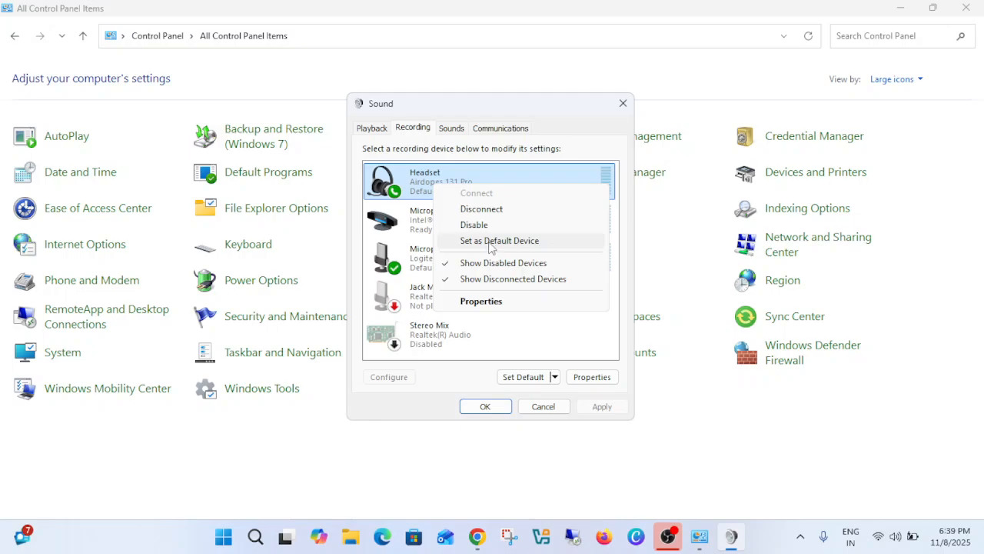
left_click(372, 130)
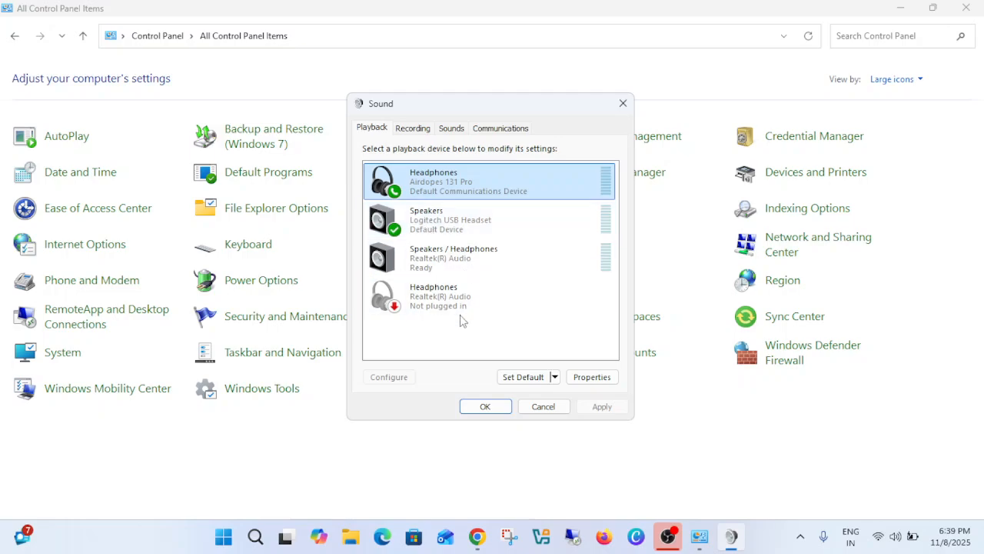
left_click(447, 211)
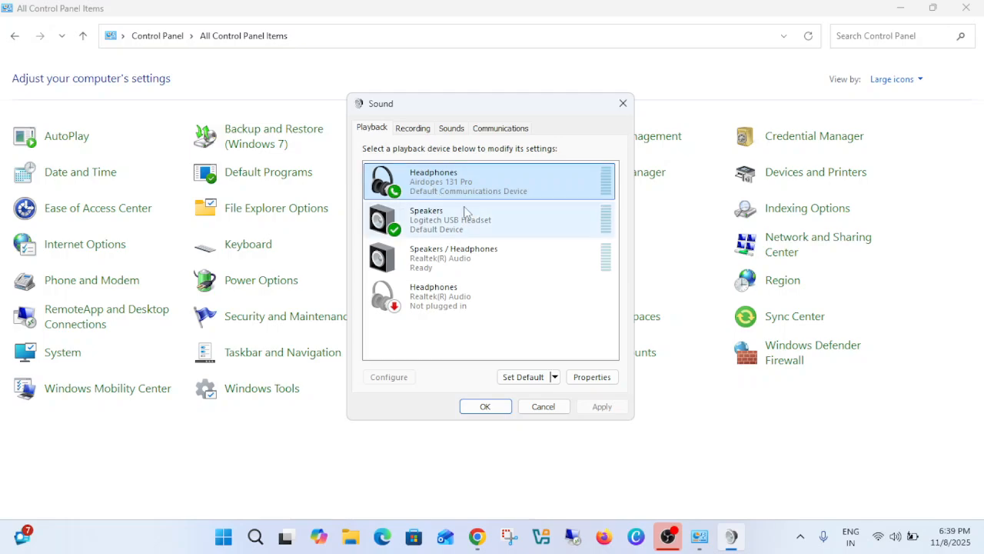
left_click(407, 191)
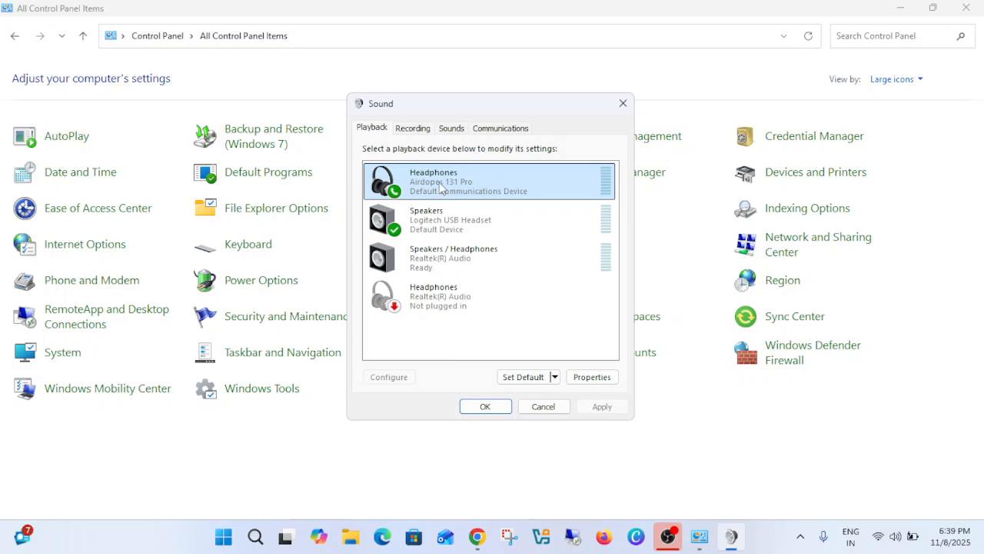
right_click(442, 188)
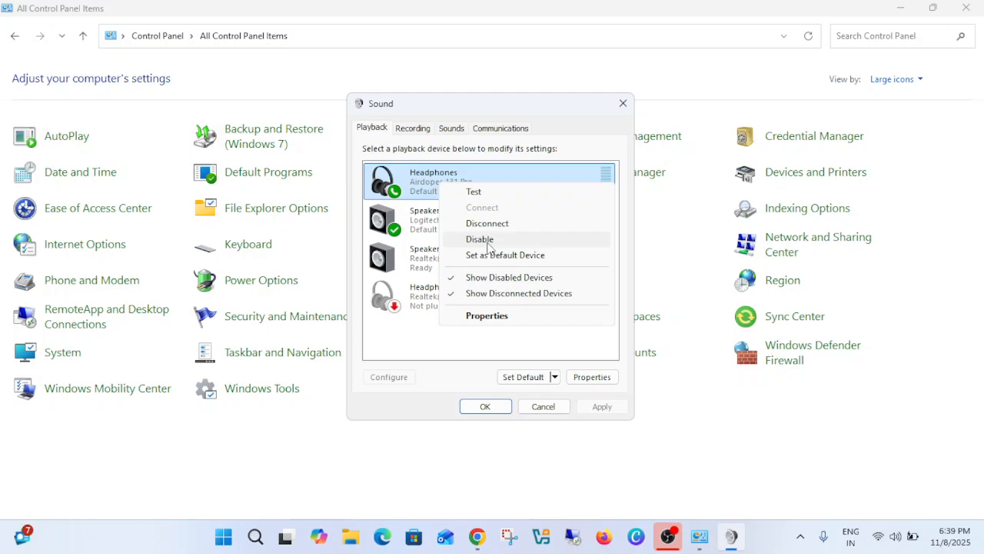
left_click(421, 294)
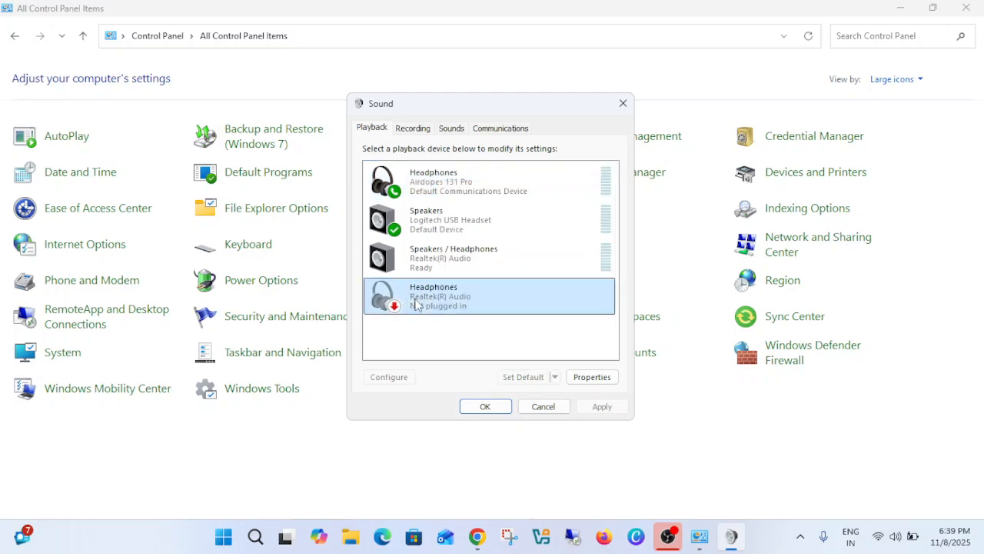
left_click(429, 269)
right_click(429, 271)
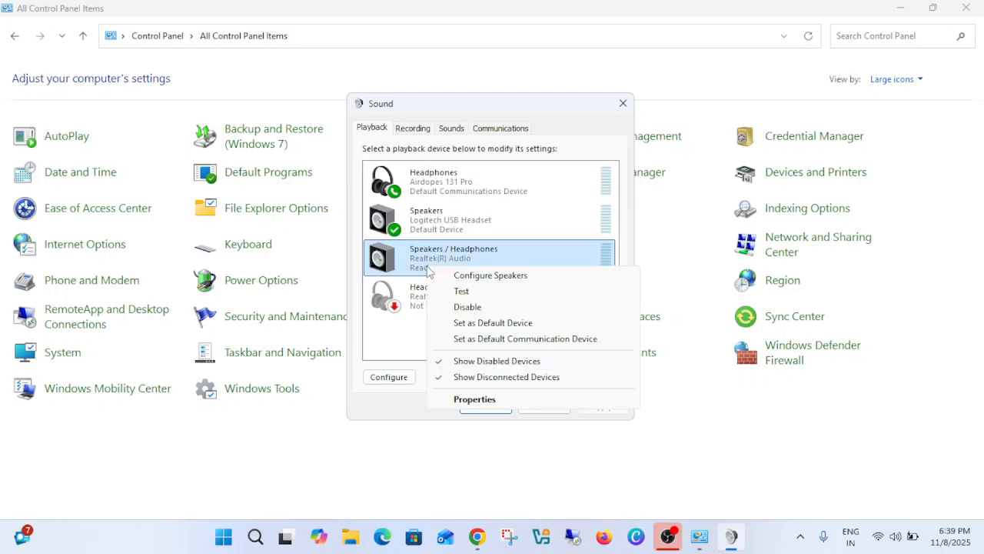
- Disable the Airdopes 131 Pro headphones playback device and enable it again
left_click(448, 182)
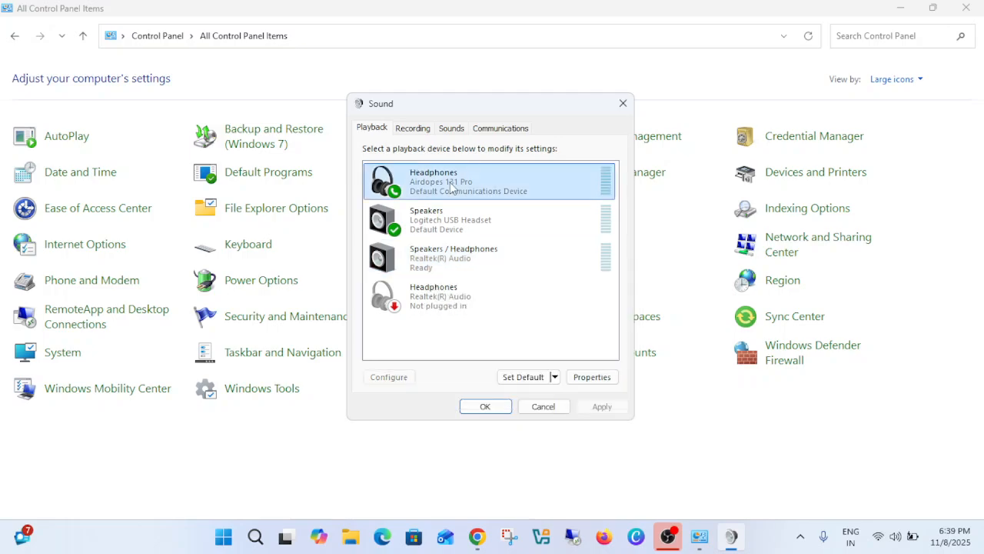
right_click(449, 183)
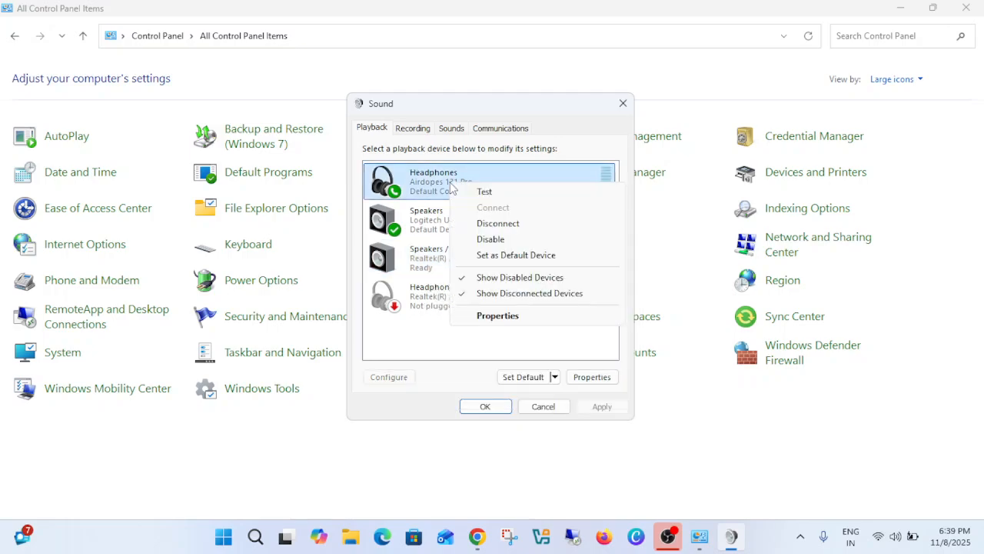
left_click(490, 239)
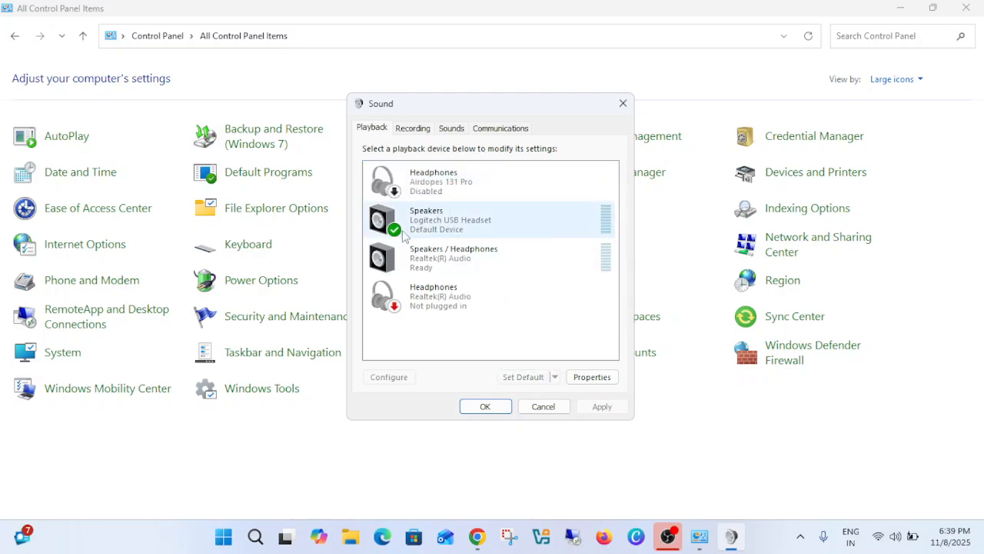
left_click(423, 185)
right_click(424, 184)
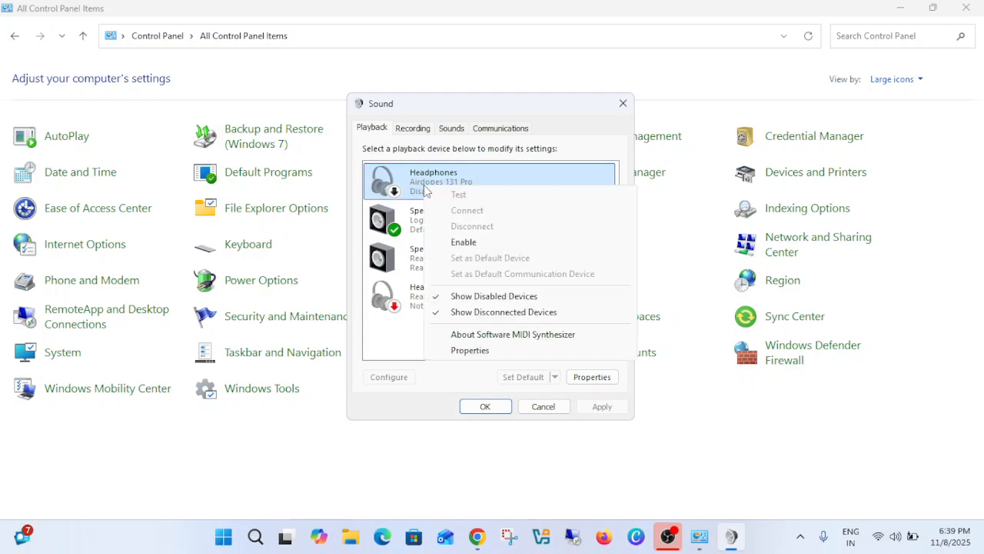
left_click(468, 241)
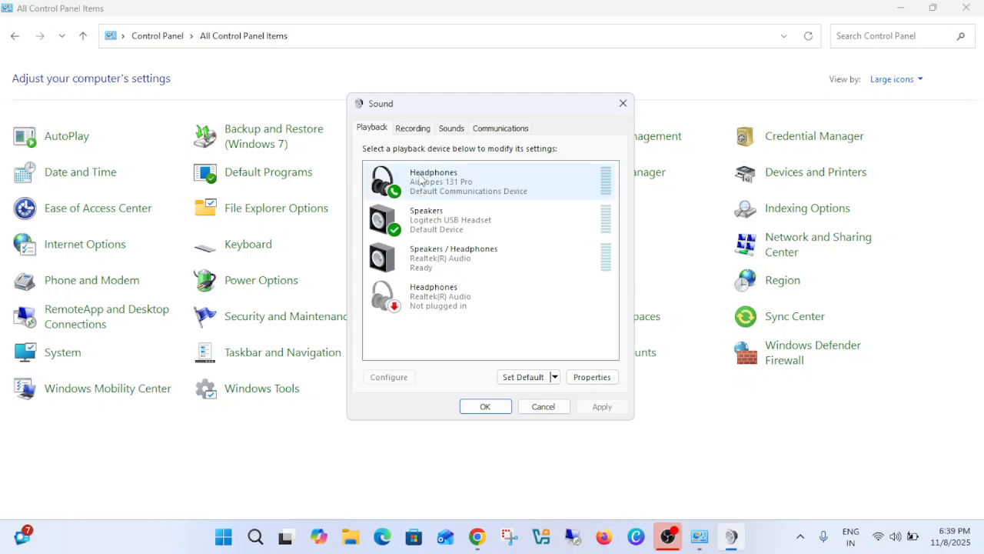
left_click(411, 129)
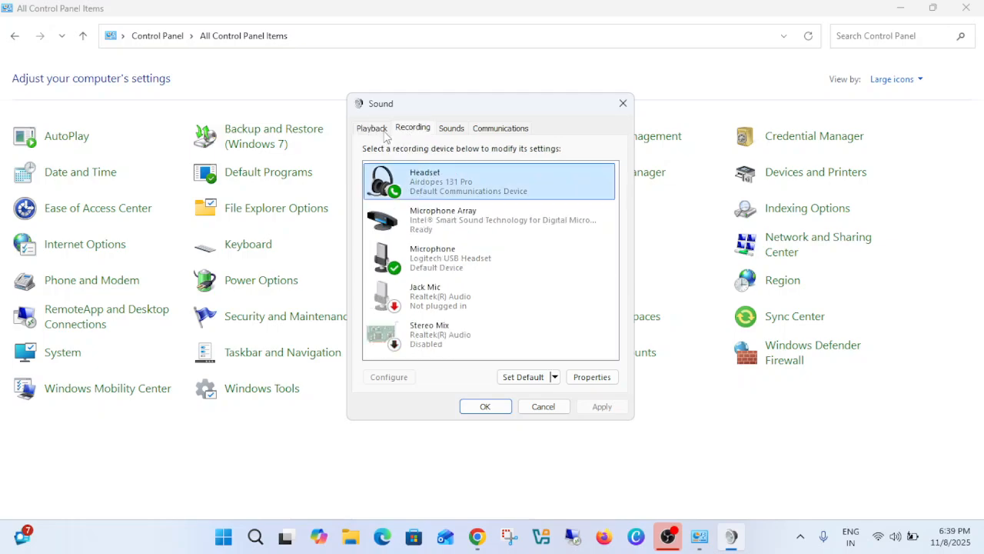
left_click(383, 131)
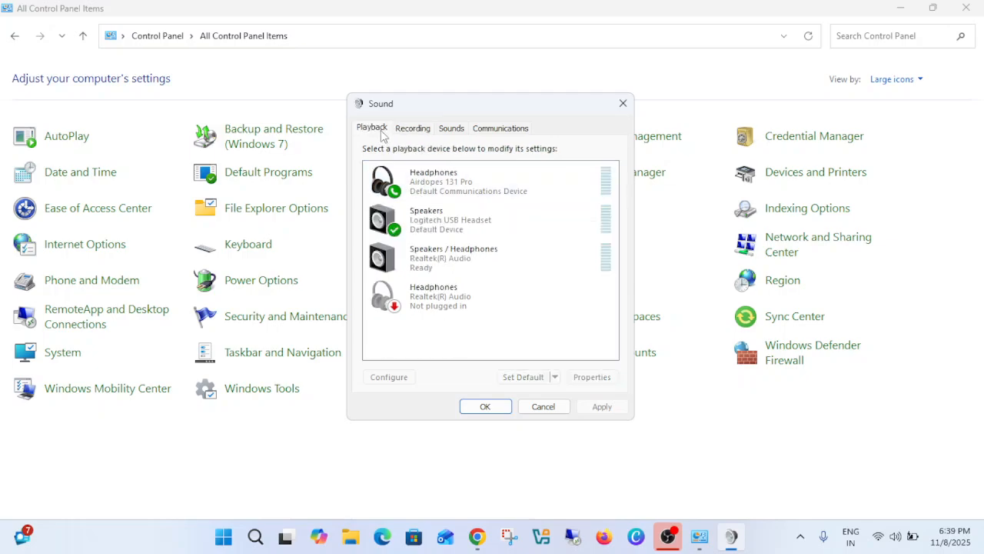
- Search Windows for Bluetooth and open the Bluetooth and other devices settings
left_click(260, 538)
type("blu")
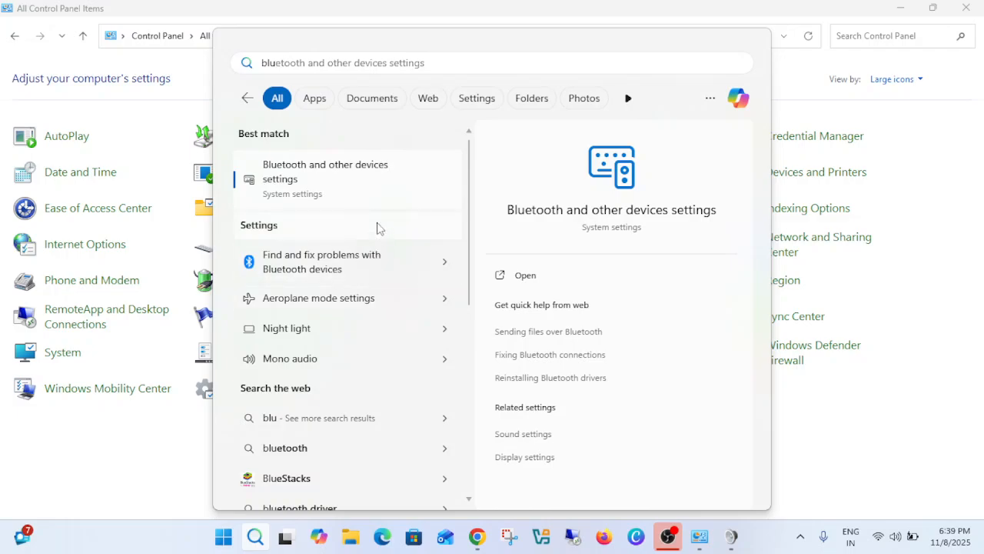
left_click(369, 184)
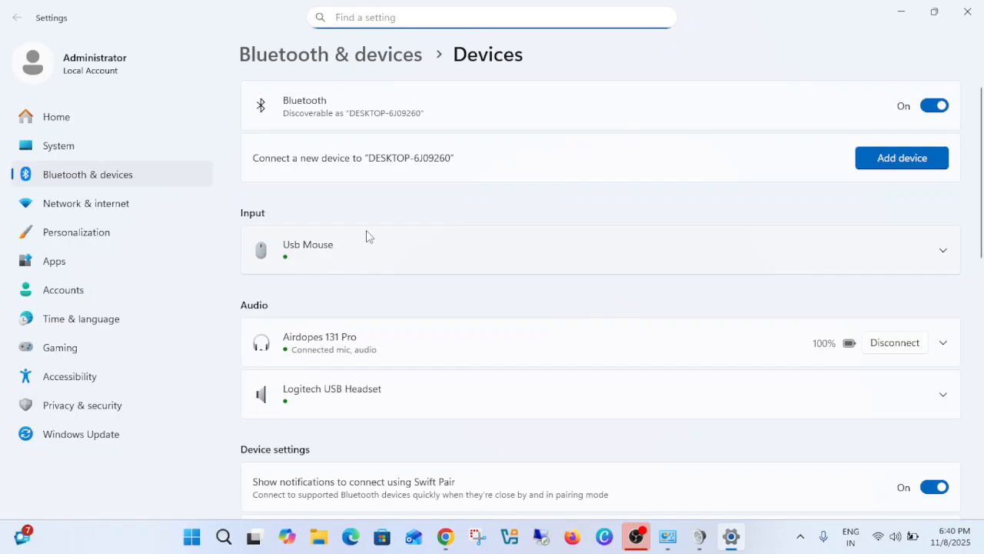
- Remove the Airdopes 131 Pro from the paired audio devices
scroll(368, 236, "down", 1)
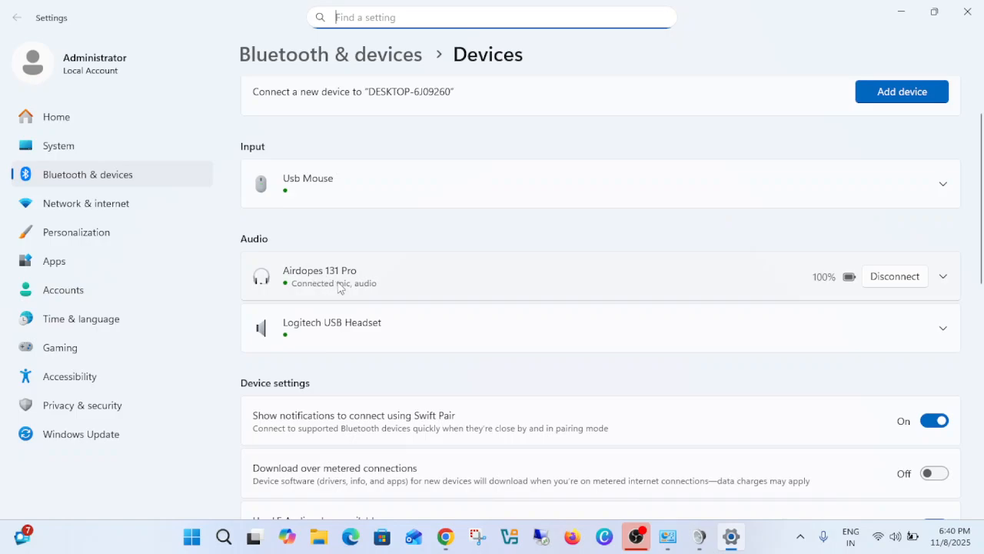
left_click(944, 277)
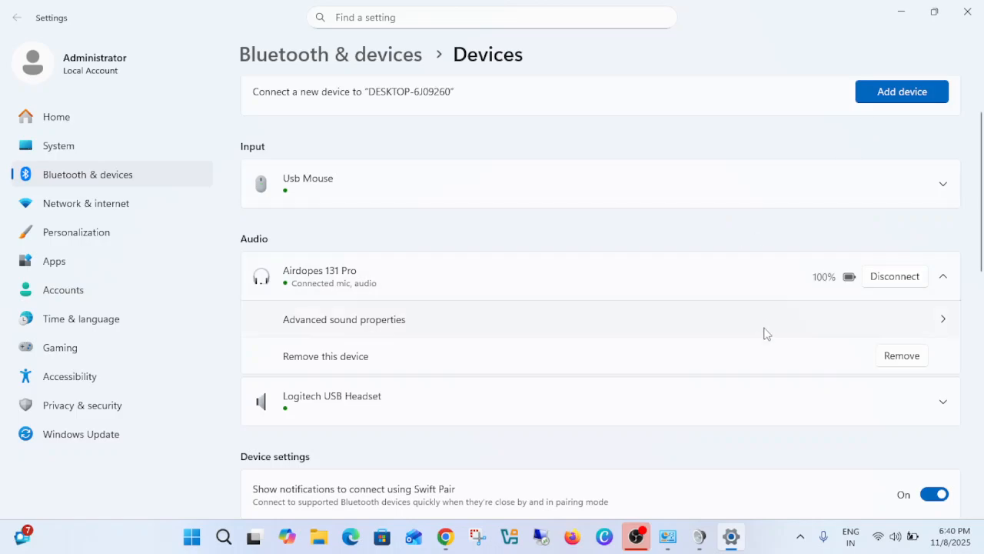
left_click(900, 356)
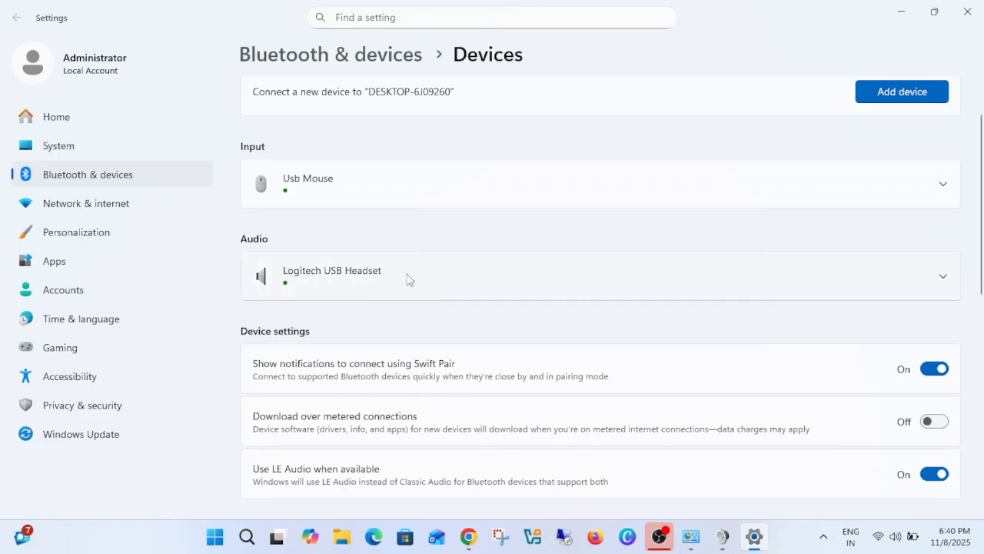
- Add a new Bluetooth device and pair the Airdopes 131 Pro again
scroll(406, 279, "up", 1)
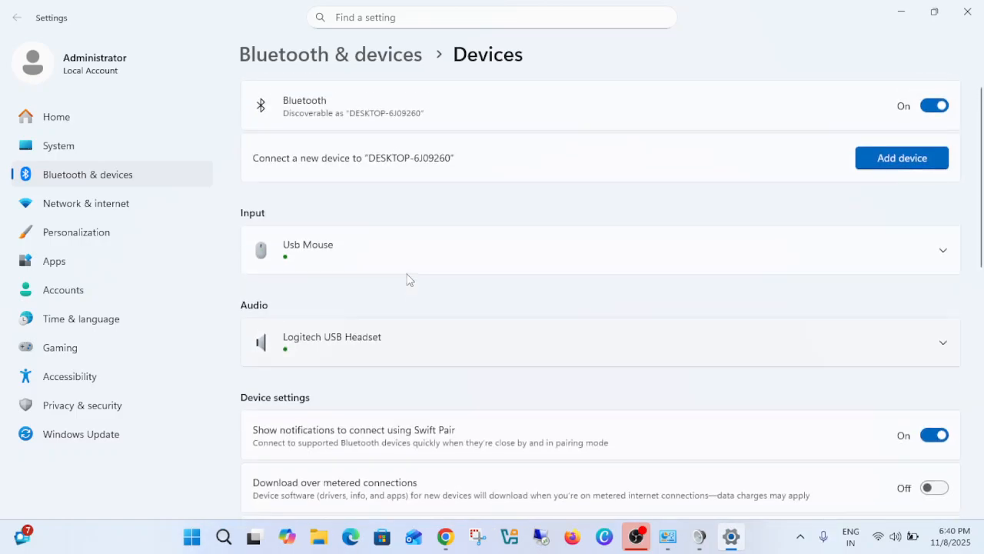
left_click(888, 163)
left_click(487, 156)
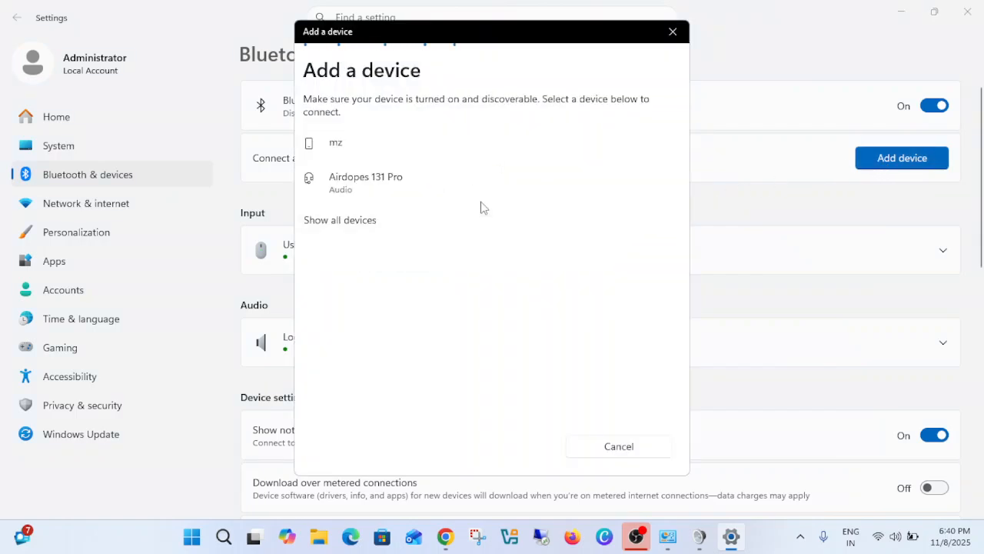
left_click(398, 184)
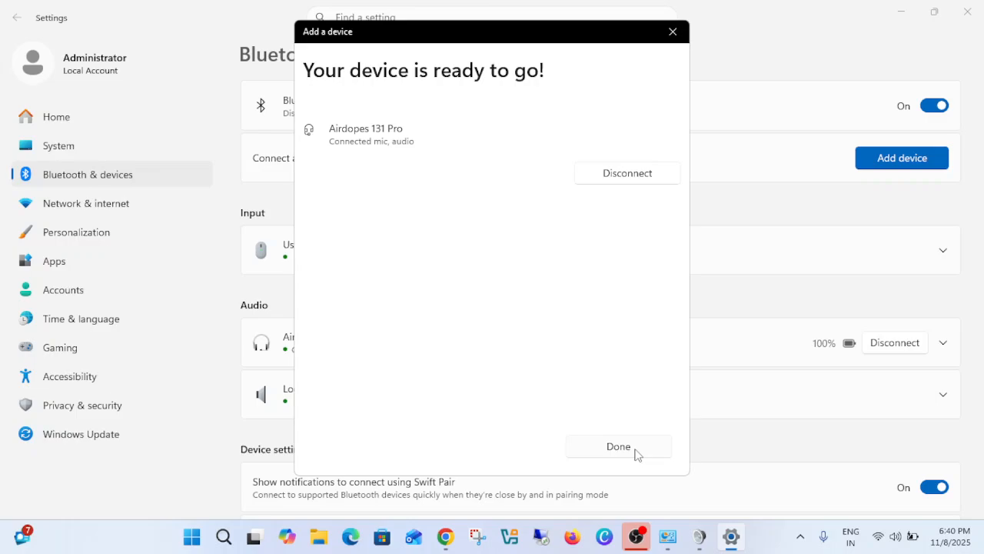
- Finish the Airdopes 131 Pro pairing and minimize Settings to return to the Sound dialog
left_click(619, 447)
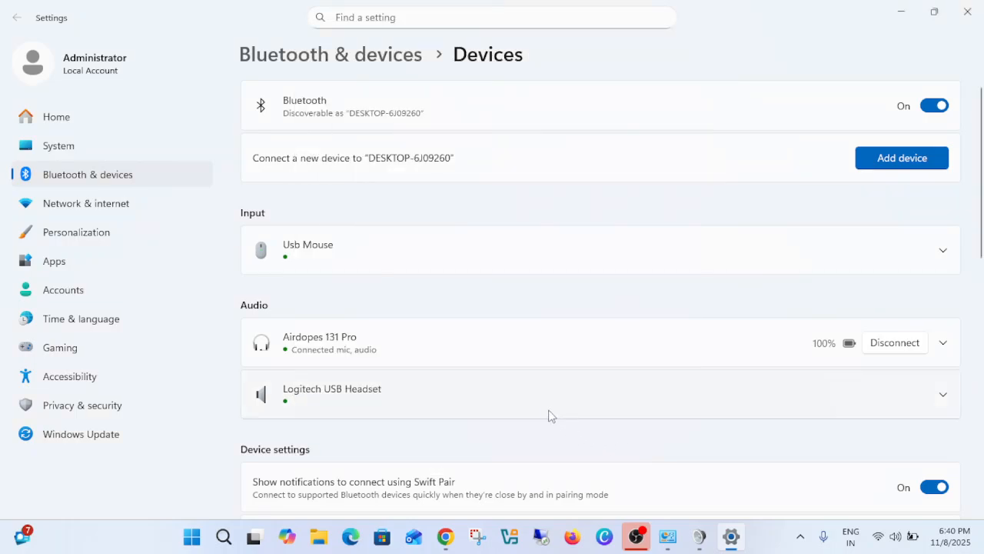
left_click(901, 14)
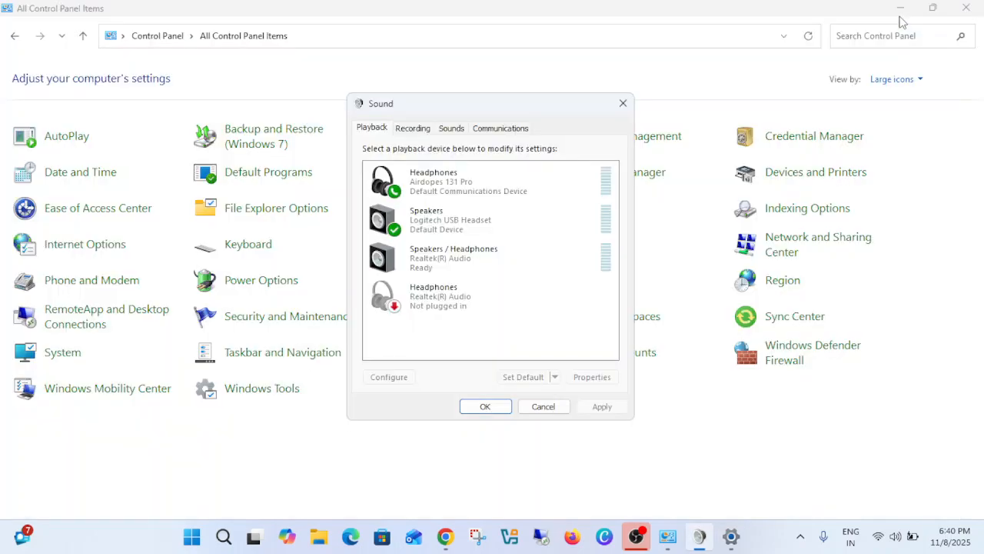
- Mute the level of the Airdopes 131 Pro headset in its recording device properties
left_click(427, 131)
left_click(453, 129)
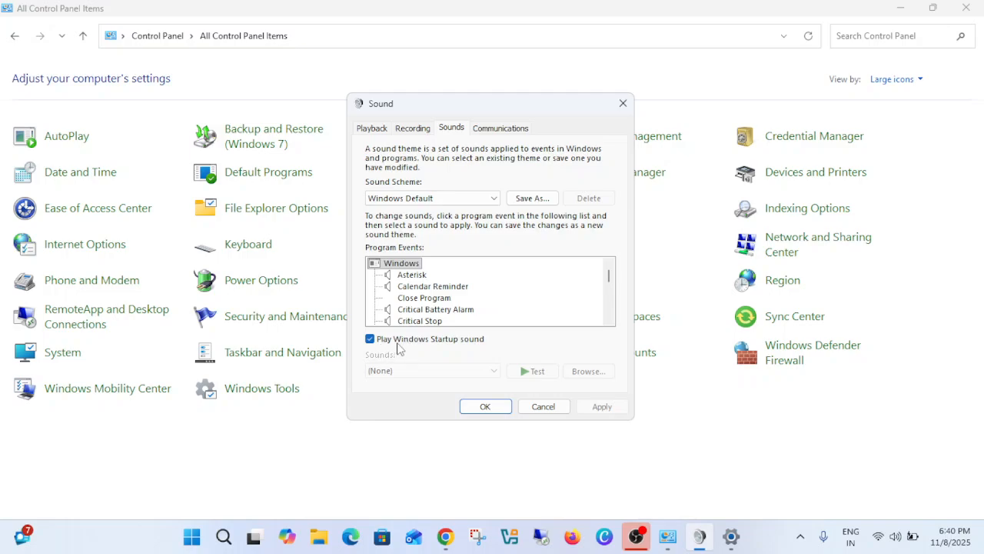
scroll(454, 286, "down", 7)
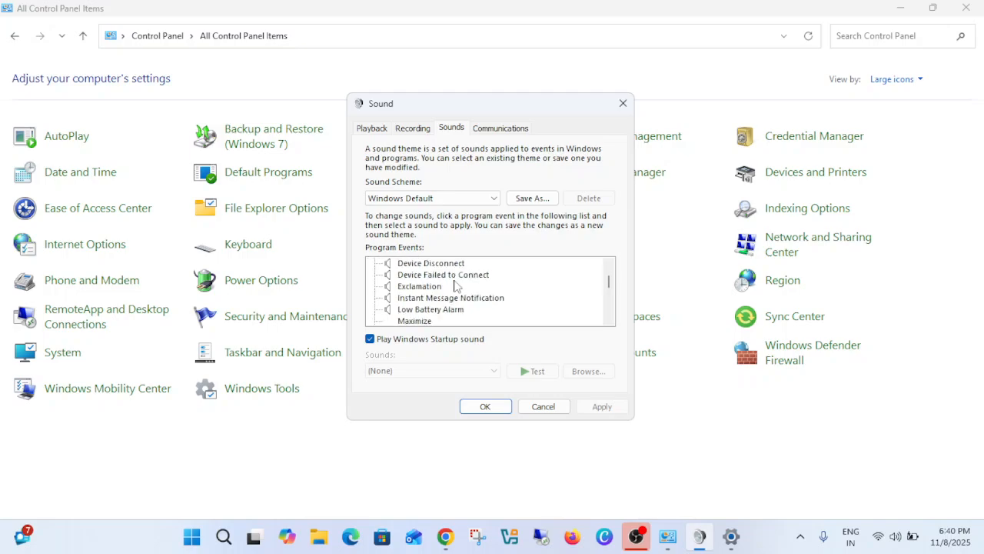
left_click(415, 132)
left_click(436, 197)
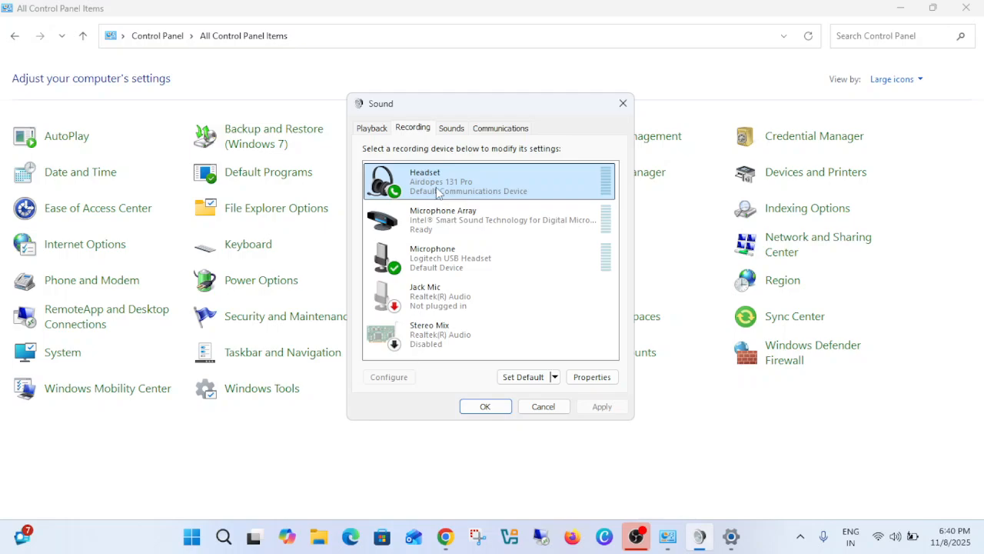
left_click(592, 377)
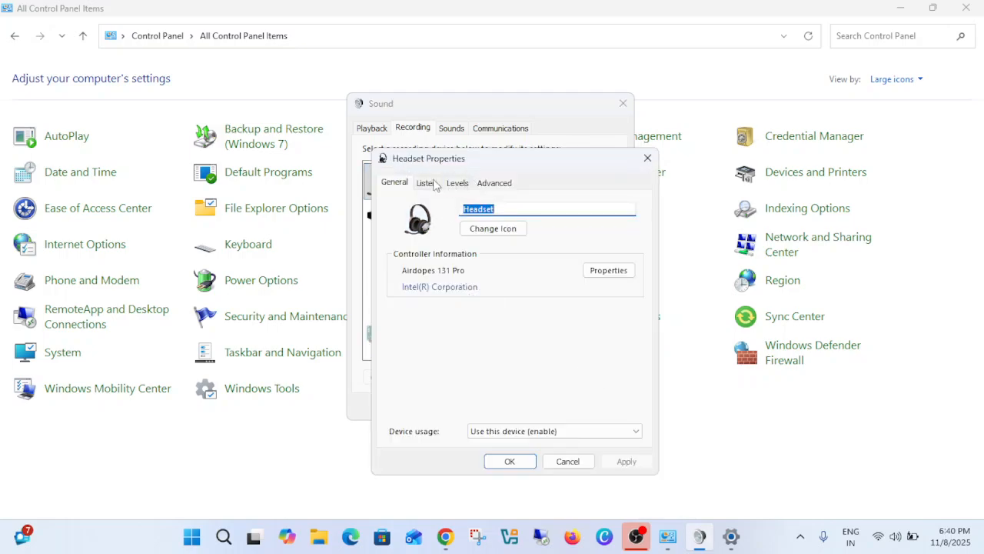
left_click(457, 186)
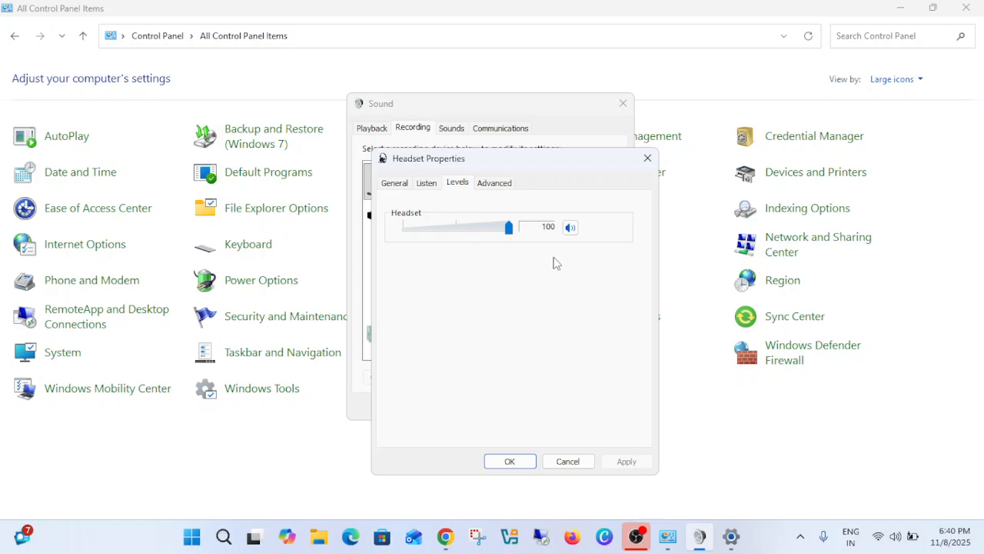
left_click_drag(571, 162, 676, 140)
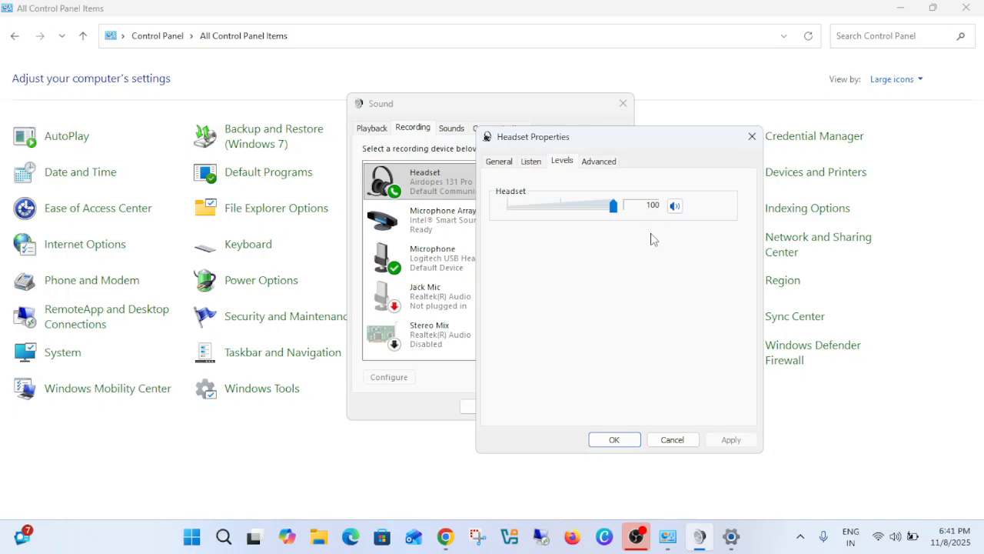
left_click(675, 207)
left_click(615, 439)
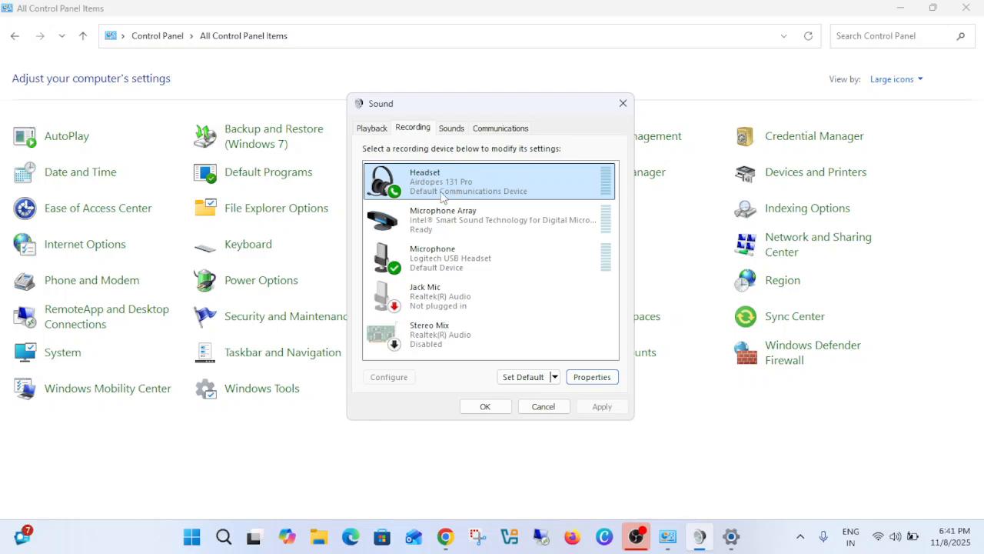
- Make sure the Airdopes 131 Pro headset's recording level is unmuted at 100, and close the Sound dialog
left_click(592, 378)
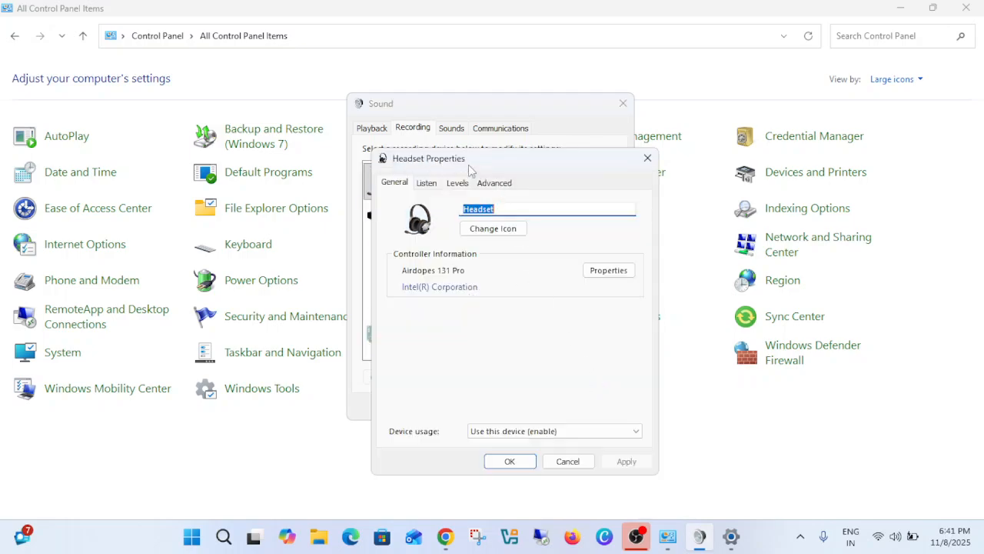
left_click(457, 183)
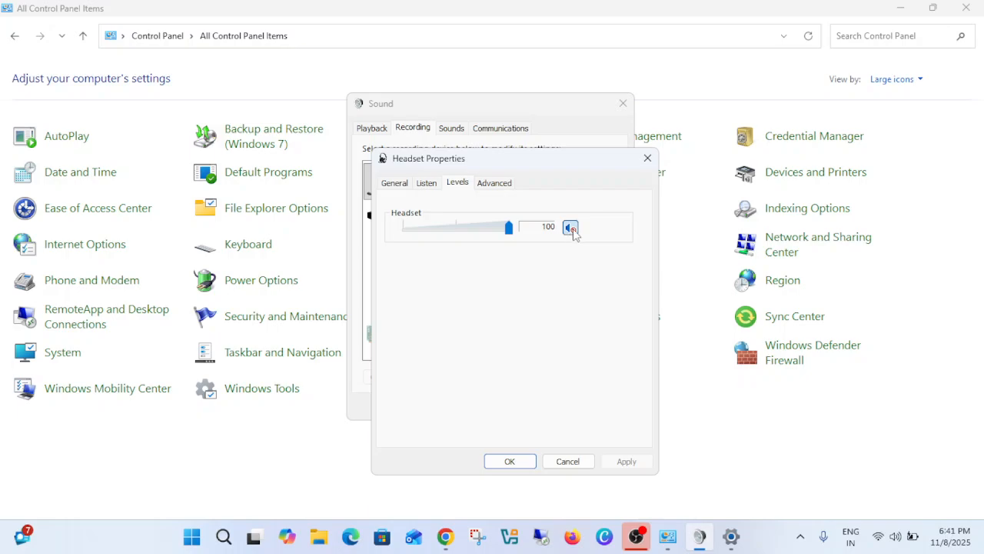
left_click(510, 461)
left_click(485, 409)
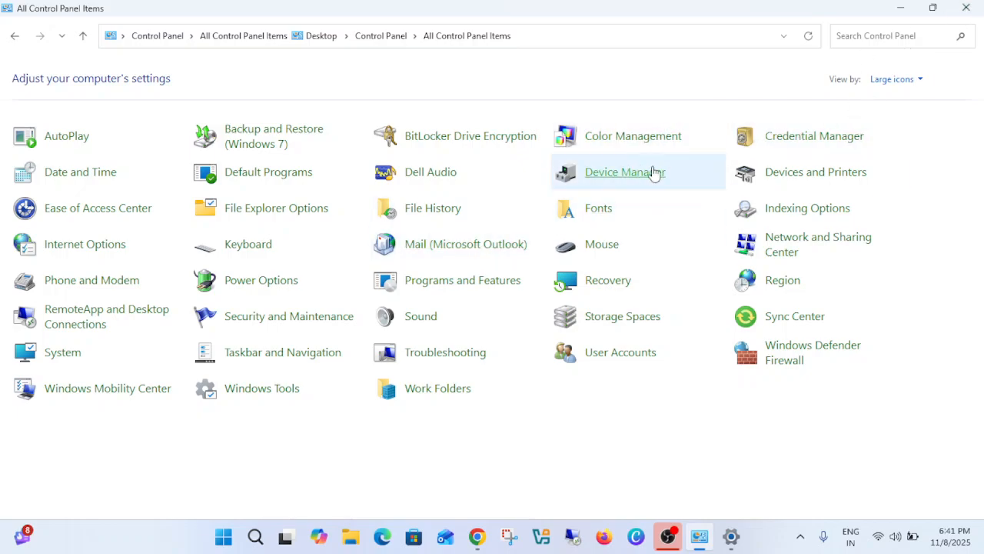
- Search automatically for a driver update for Bluetooth Device (RFCOMM Protocol TDI) in Device Manager, and close Device Manager
left_click(614, 185)
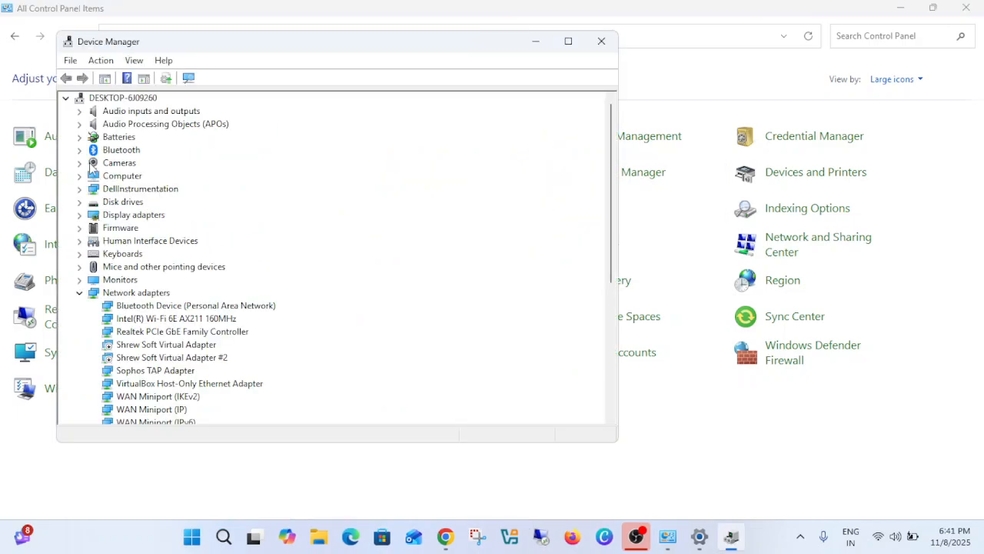
left_click(80, 151)
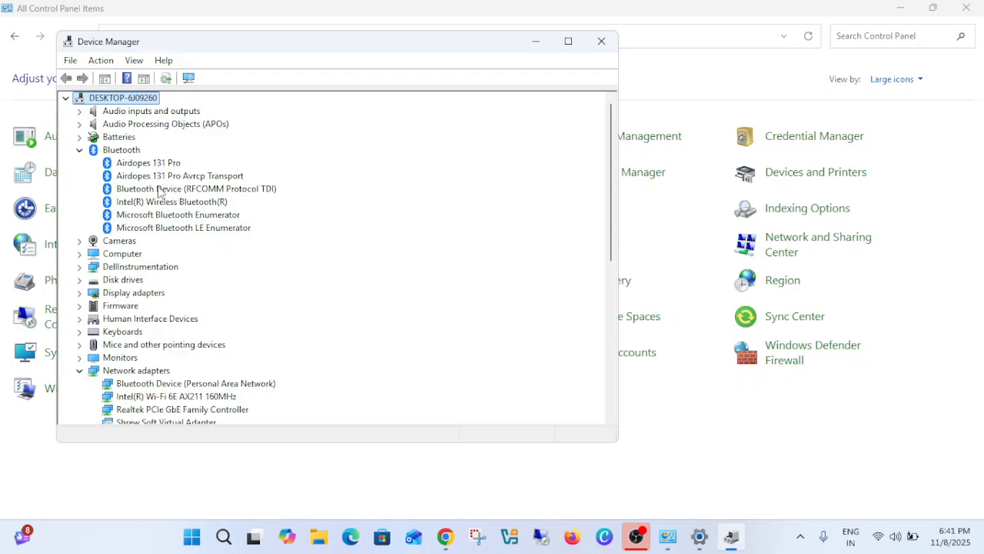
left_click(160, 192)
right_click(168, 190)
left_click(201, 195)
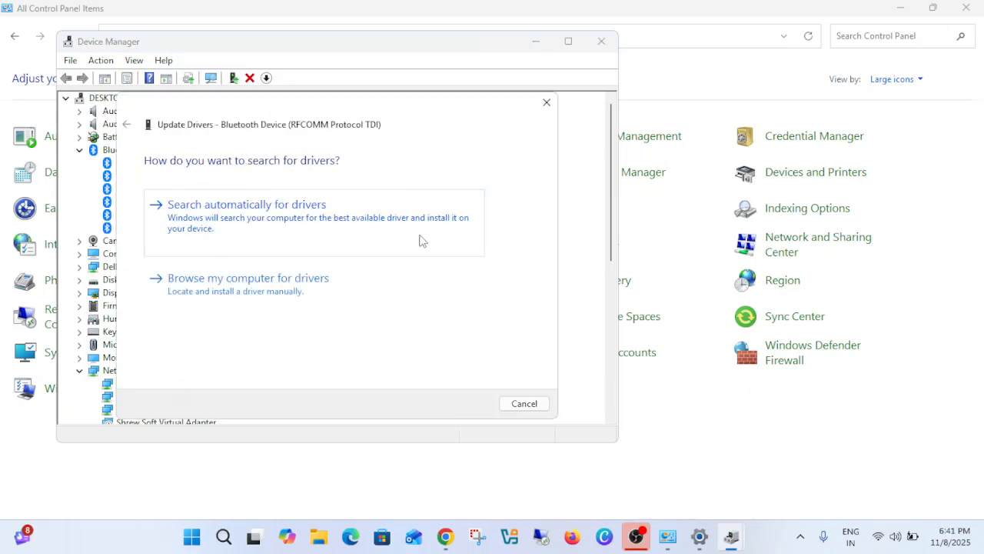
left_click(293, 223)
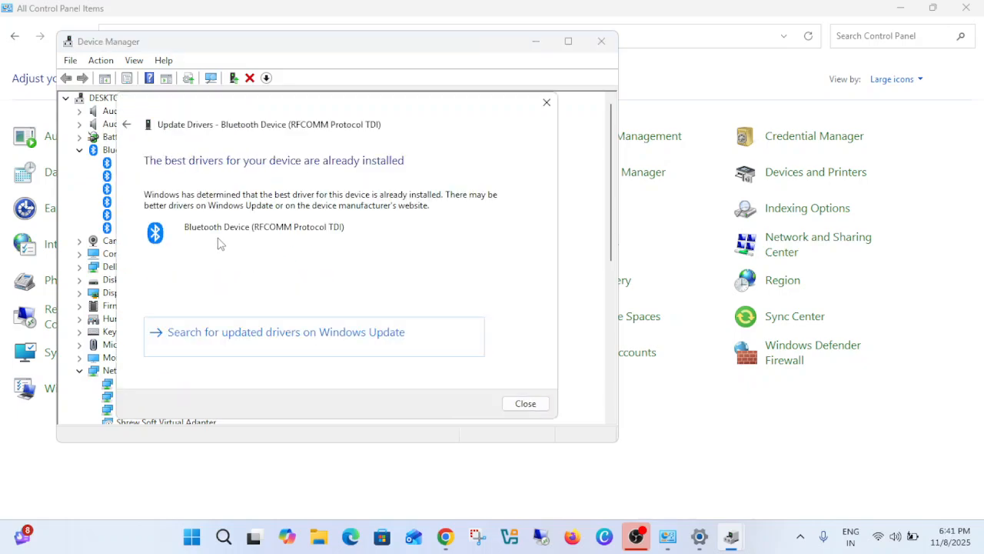
left_click(525, 405)
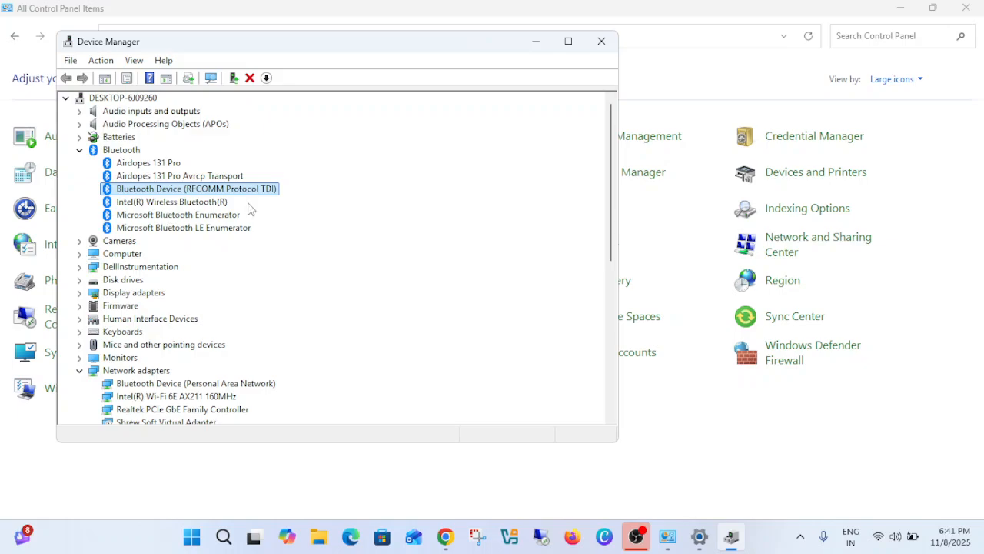
left_click(601, 43)
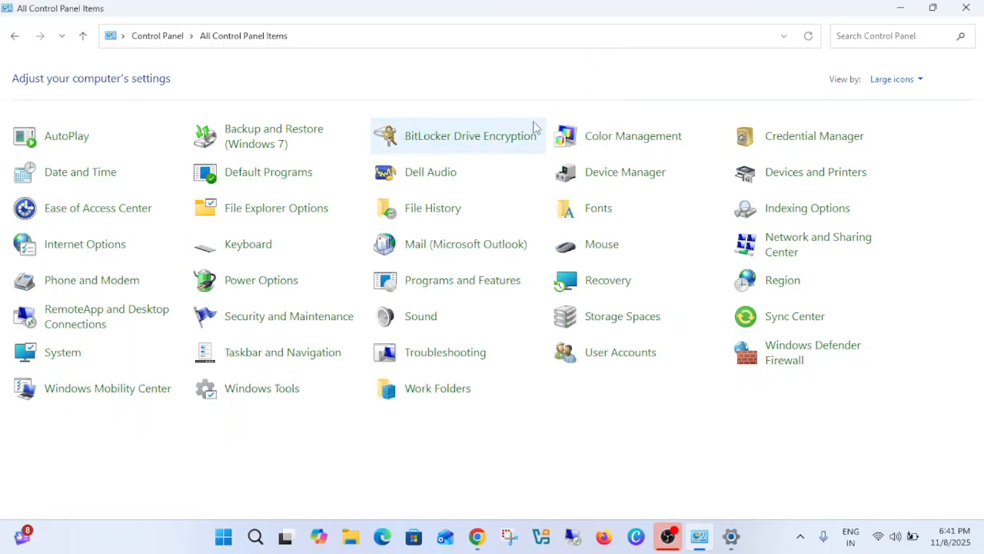
- Search Windows for "services" and run the Services console as administrator
left_click(256, 536)
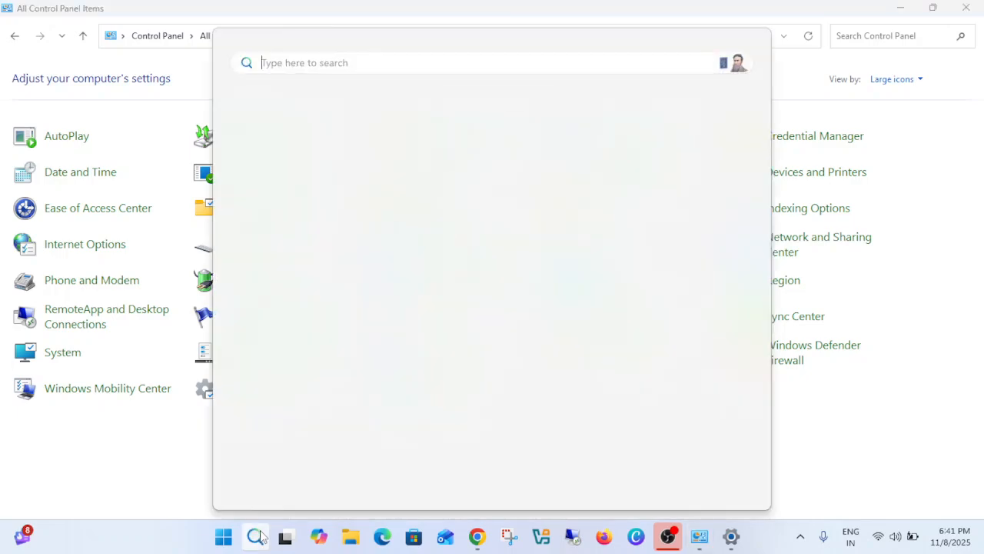
type("services")
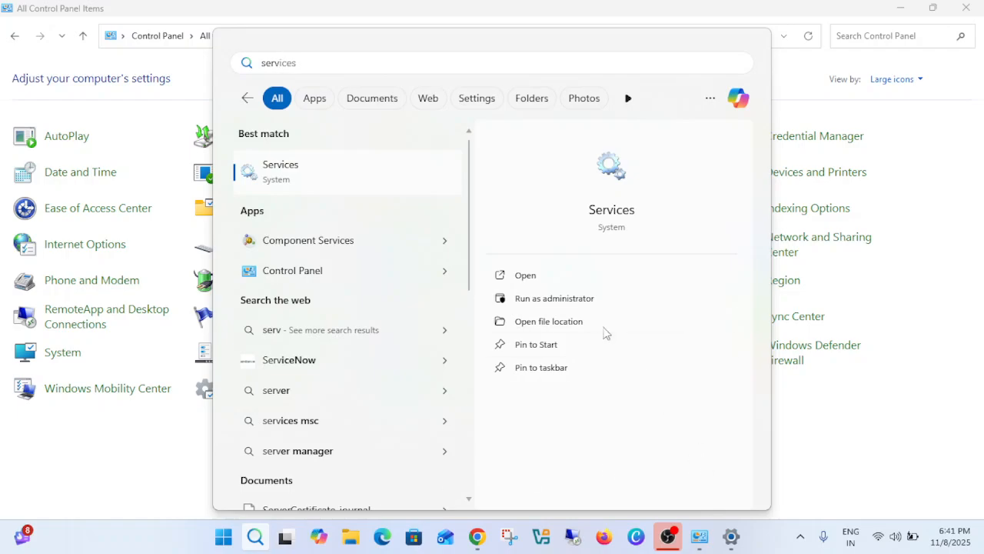
left_click(583, 305)
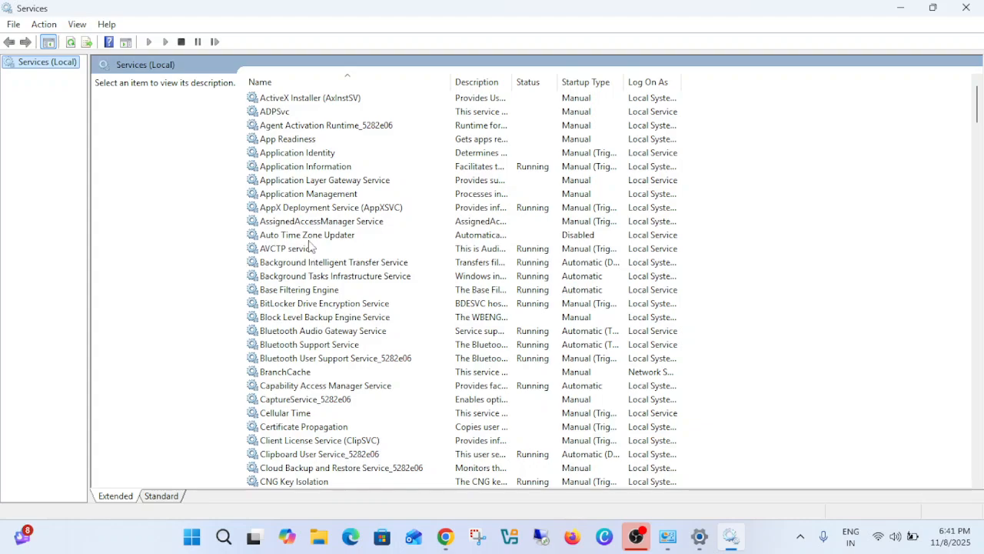
- Restart the Bluetooth Audio Gateway Service
left_click(323, 333)
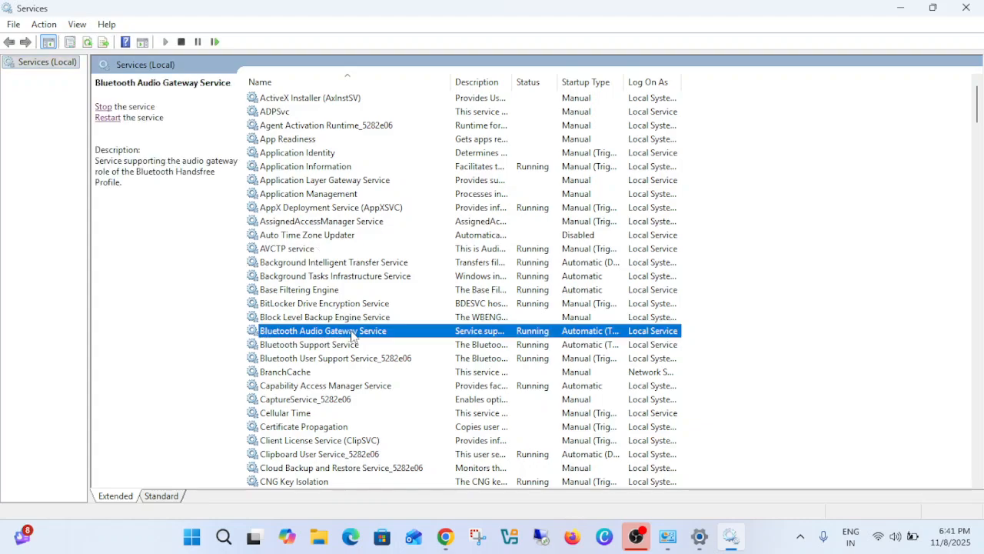
scroll(316, 334, "down", 2)
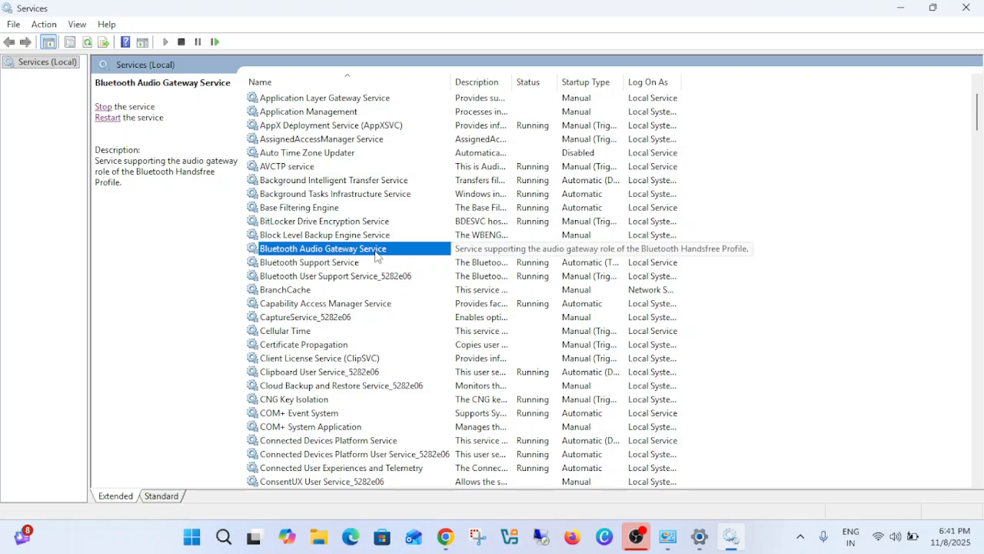
left_click(107, 119)
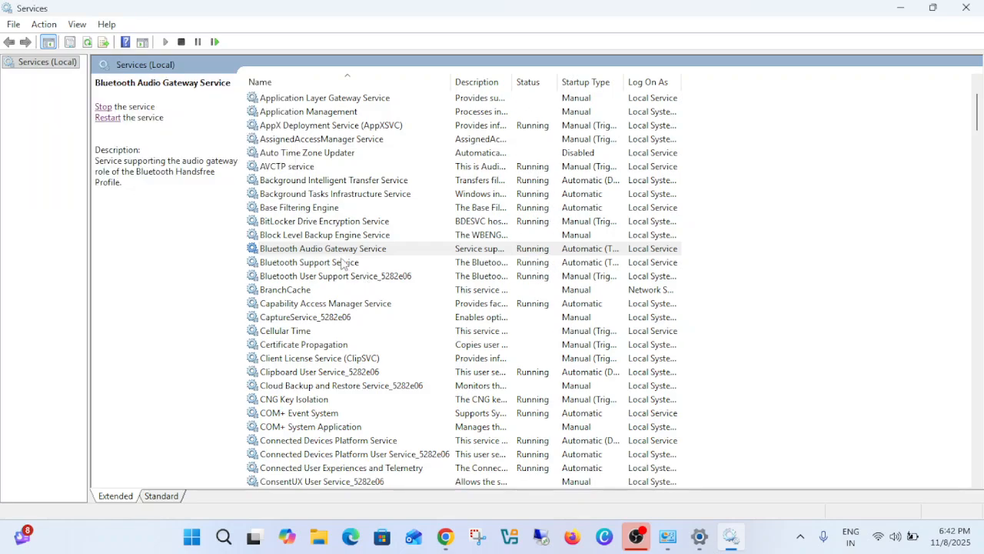
- Restart the Bluetooth Support Service along with its dependent services, and restart the Bluetooth User Support Service
double_click(343, 263)
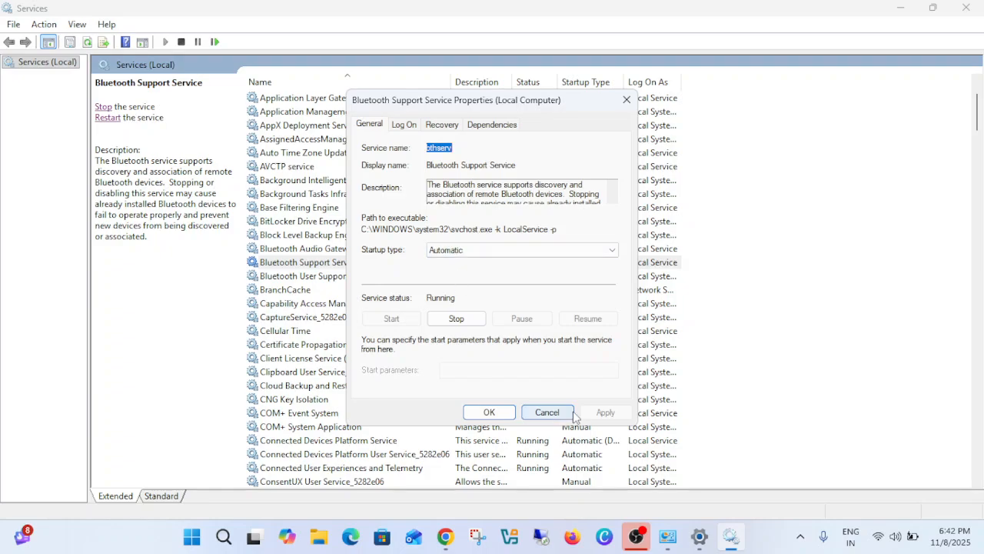
left_click(489, 412)
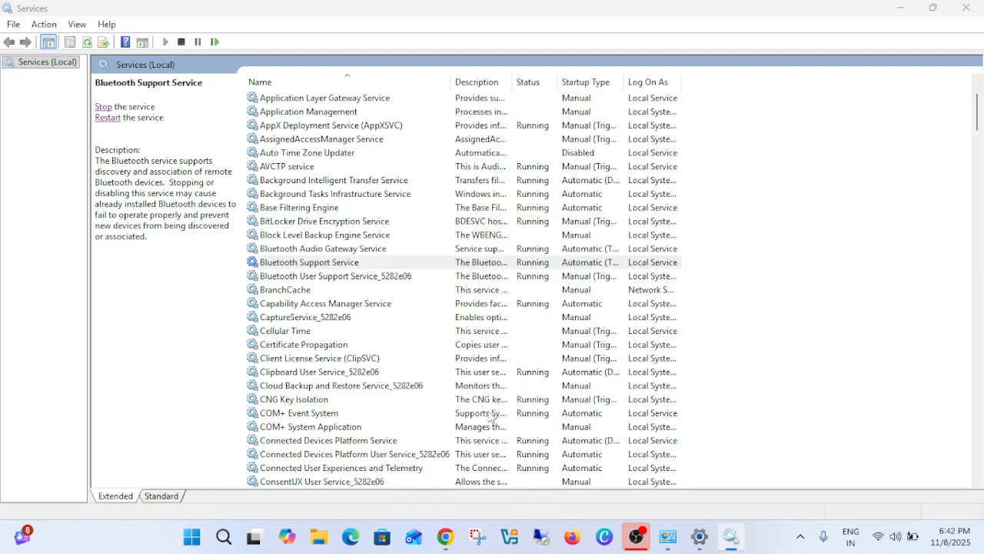
left_click(107, 119)
left_click(188, 259)
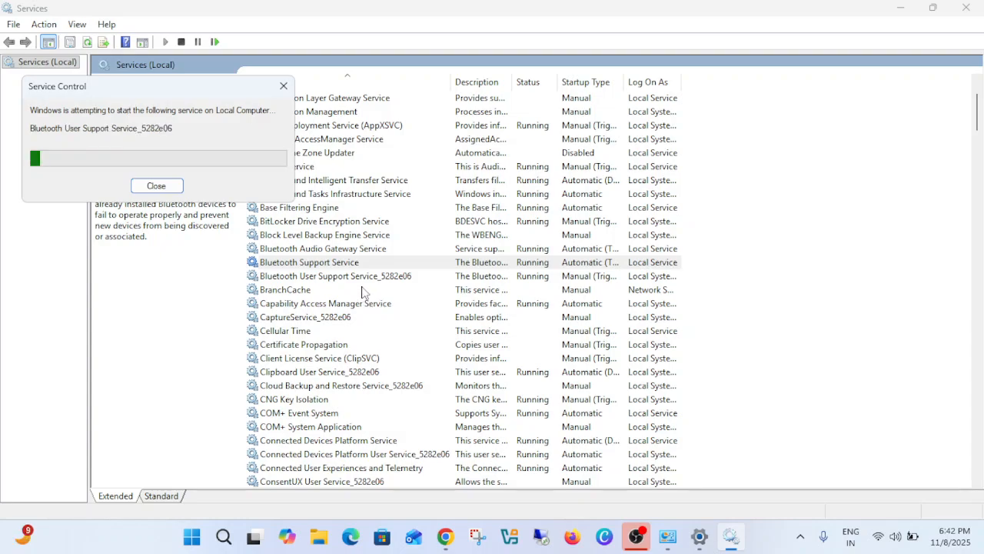
left_click(358, 277)
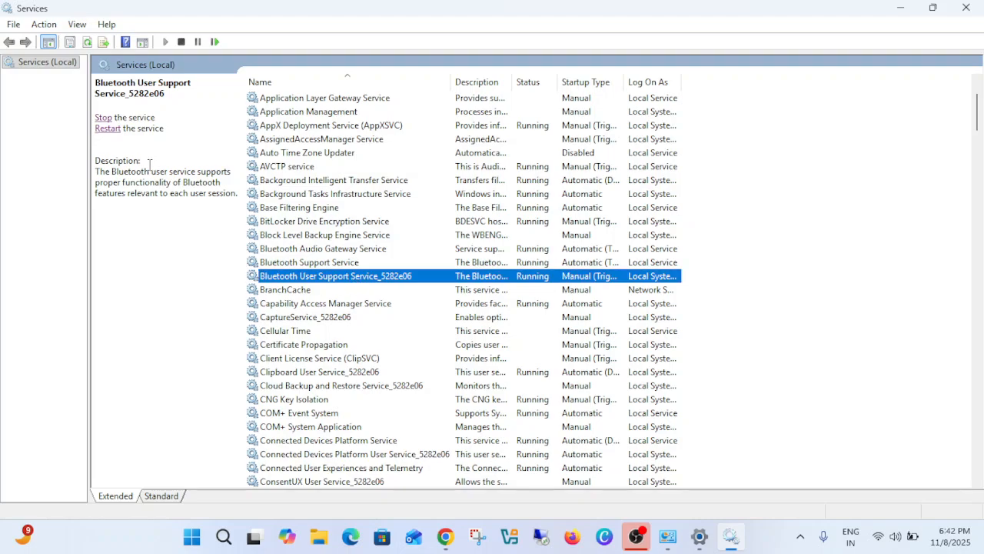
left_click(108, 130)
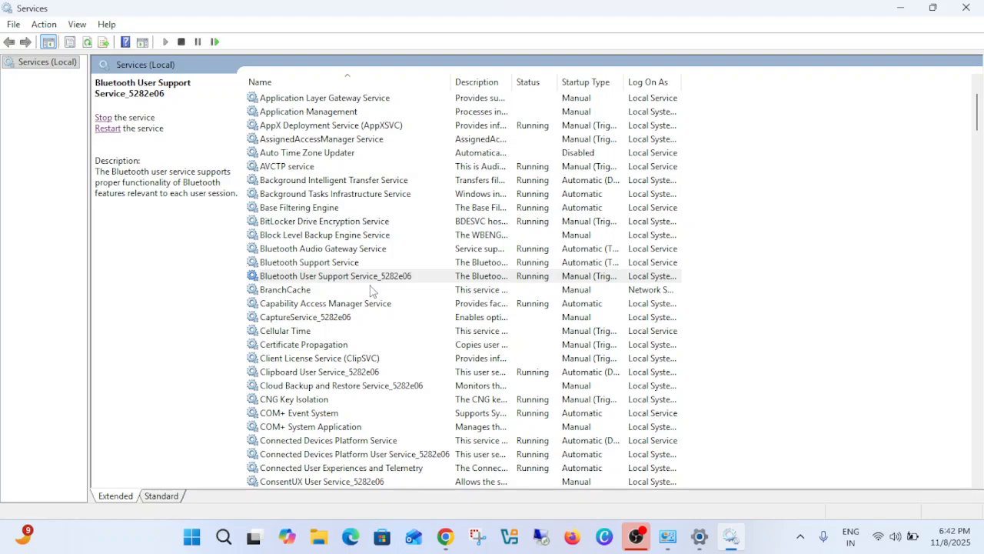
- Close the Services and Control Panel windows to return to the desktop
left_click(964, 12)
left_click(966, 10)
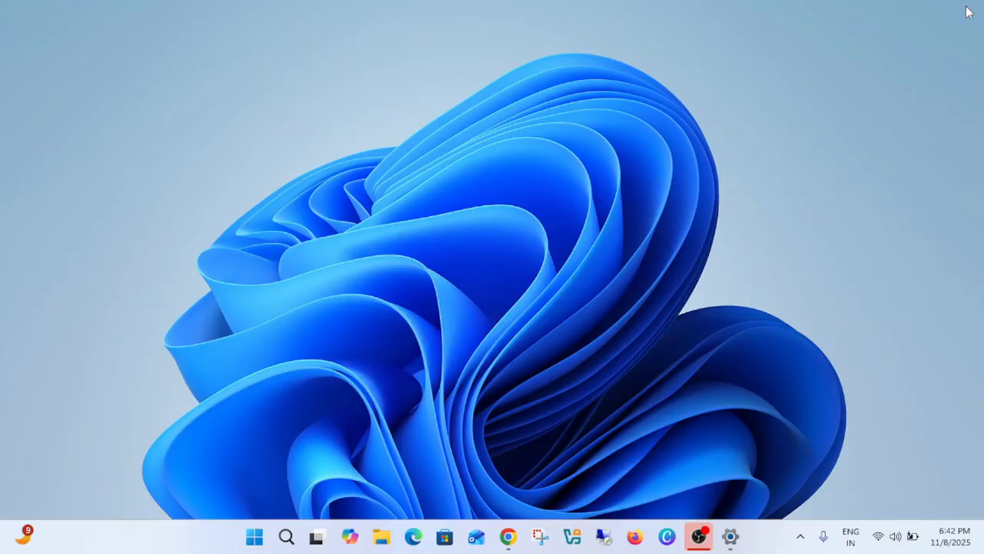
right_click(533, 141)
left_click(589, 203)
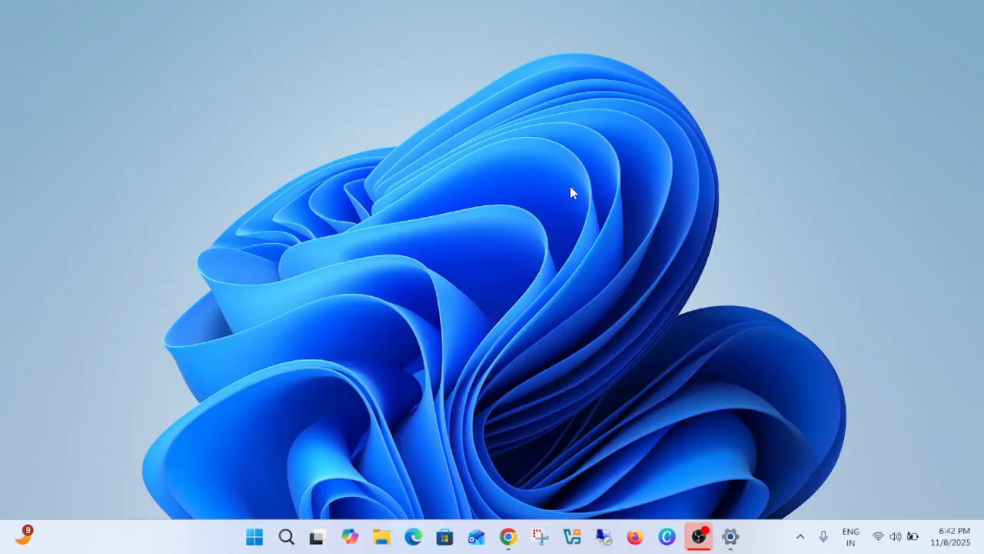